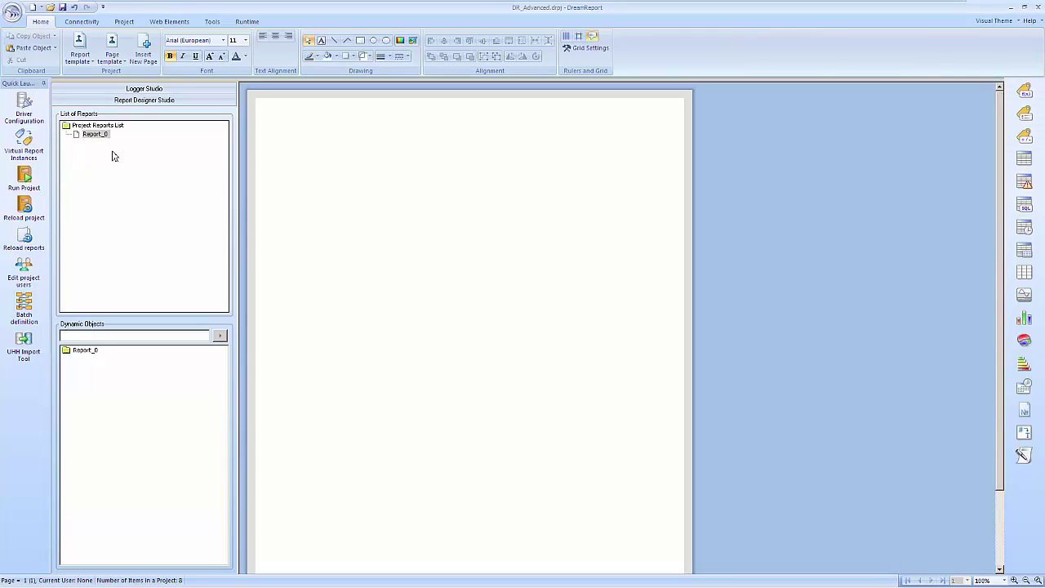
# Change Report_0's report name to 'Process Report - Last Hour' in its settings
pyautogui.doubleClick(94, 135)
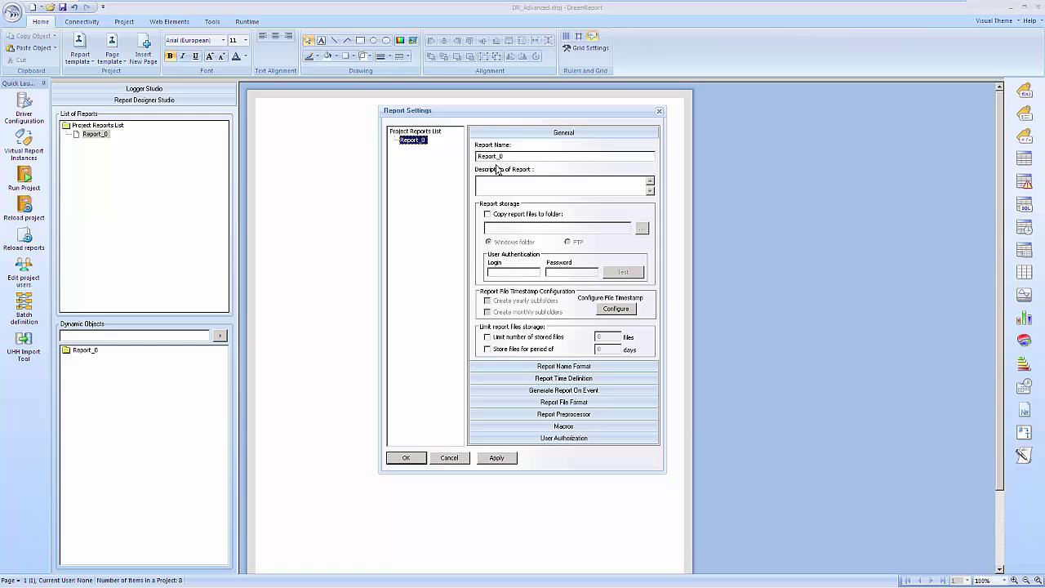
pyautogui.doubleClick(503, 156)
pyautogui.write('Process')
pyautogui.write(' Report - Last ')
pyautogui.write('Hour')
pyautogui.click(415, 458)
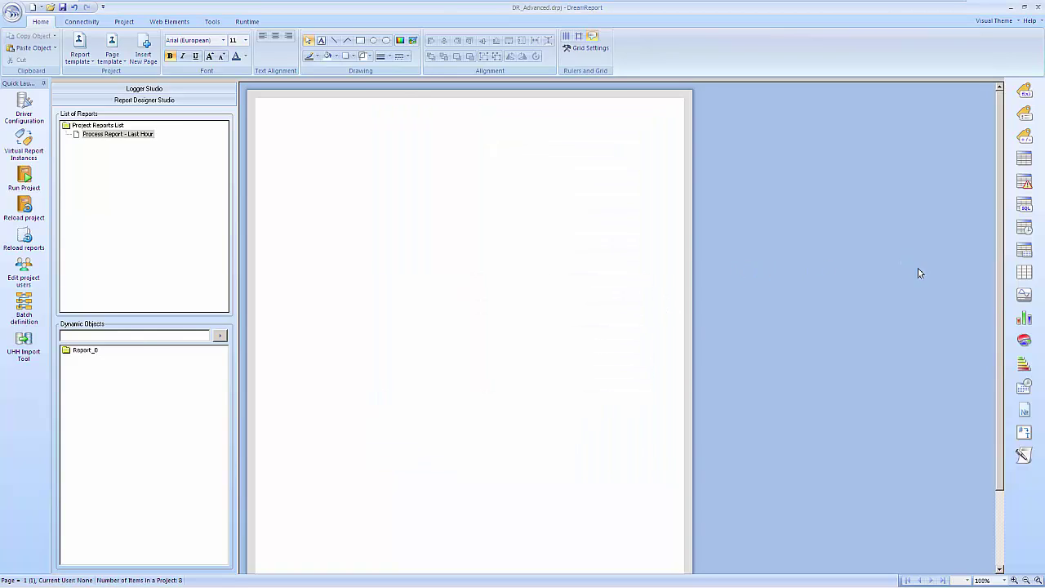
# Draw an automatic statistical table near the page top using External History Server data
pyautogui.click(1025, 252)
pyautogui.moveTo(287, 140); pyautogui.dragTo(664, 205)
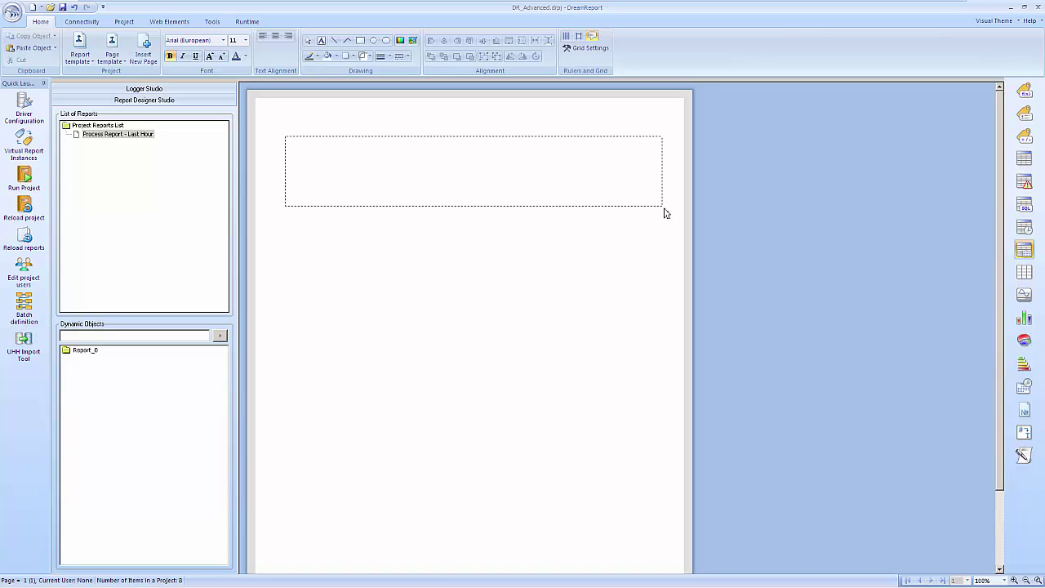
pyautogui.moveTo(664, 209); pyautogui.dragTo(660, 211)
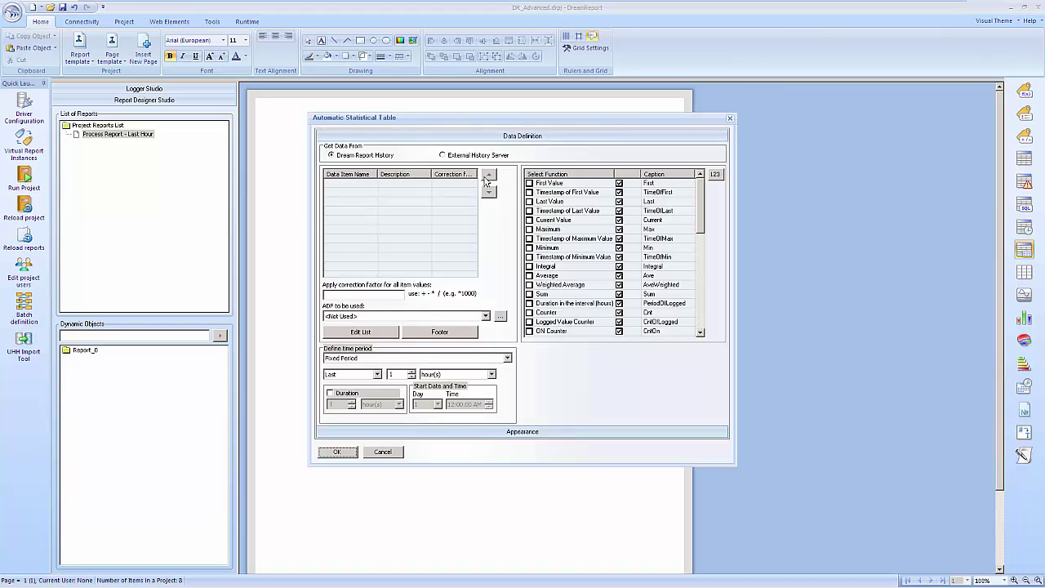
pyautogui.click(472, 158)
# Add Flow01–Flow03 from the Process_Data source to the table's item list
pyautogui.click(364, 333)
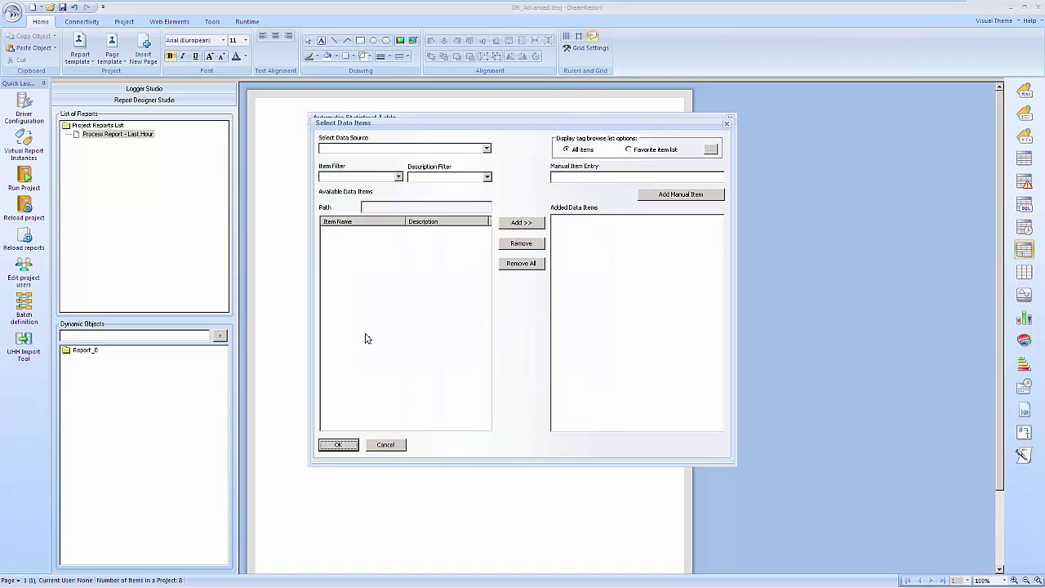
pyautogui.click(487, 149)
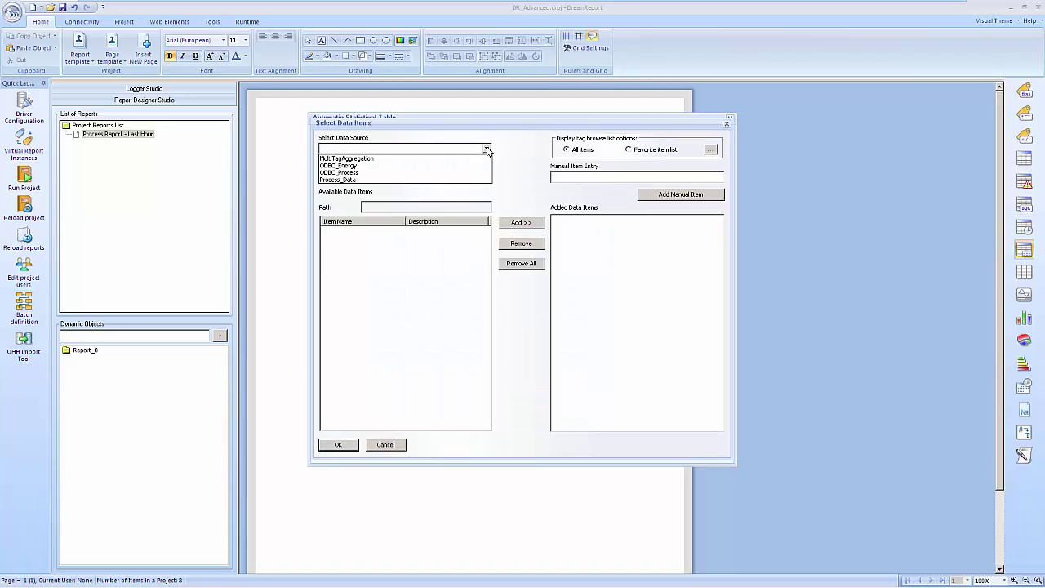
pyautogui.click(343, 179)
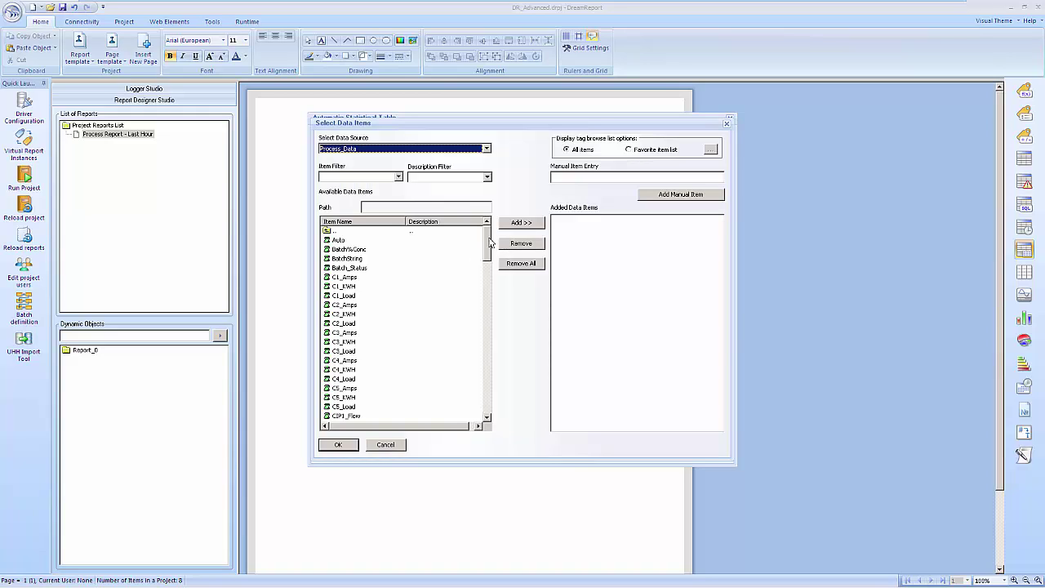
pyautogui.click(364, 176)
pyautogui.write('Flow')
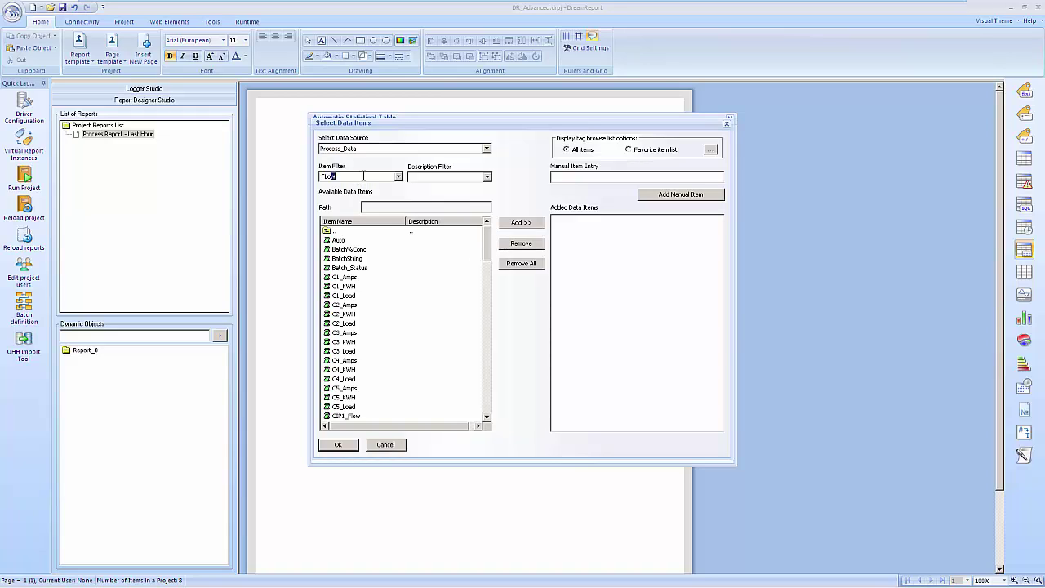
pyautogui.press('Return')
pyautogui.click(346, 240)
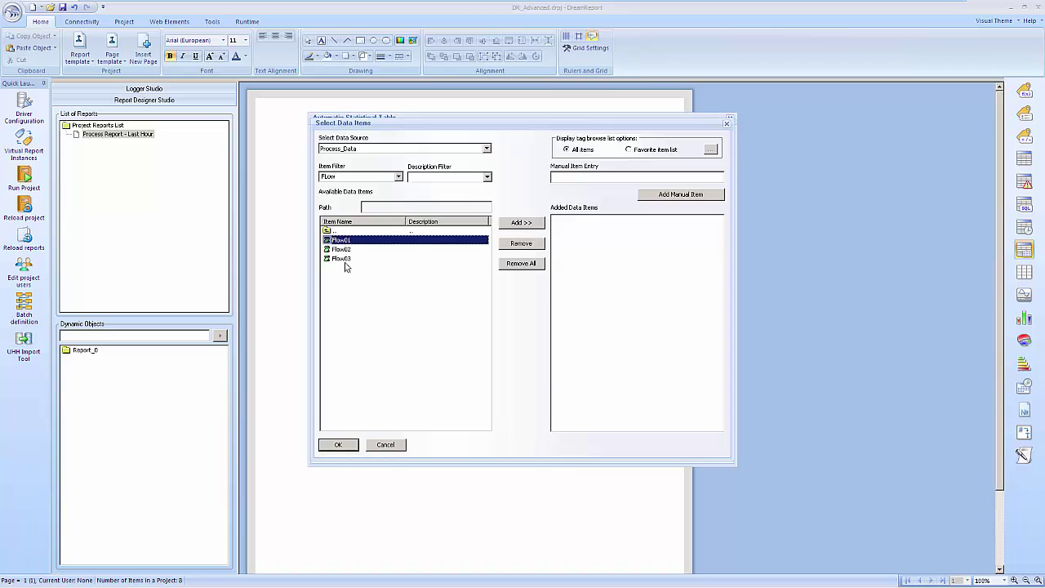
pyautogui.keyDown('shift'); pyautogui.click(345, 259); pyautogui.keyUp('shift')
pyautogui.click(522, 223)
# Add Tank1_Level–Tank3_Level as well and confirm the six data items
pyautogui.doubleClick(352, 177)
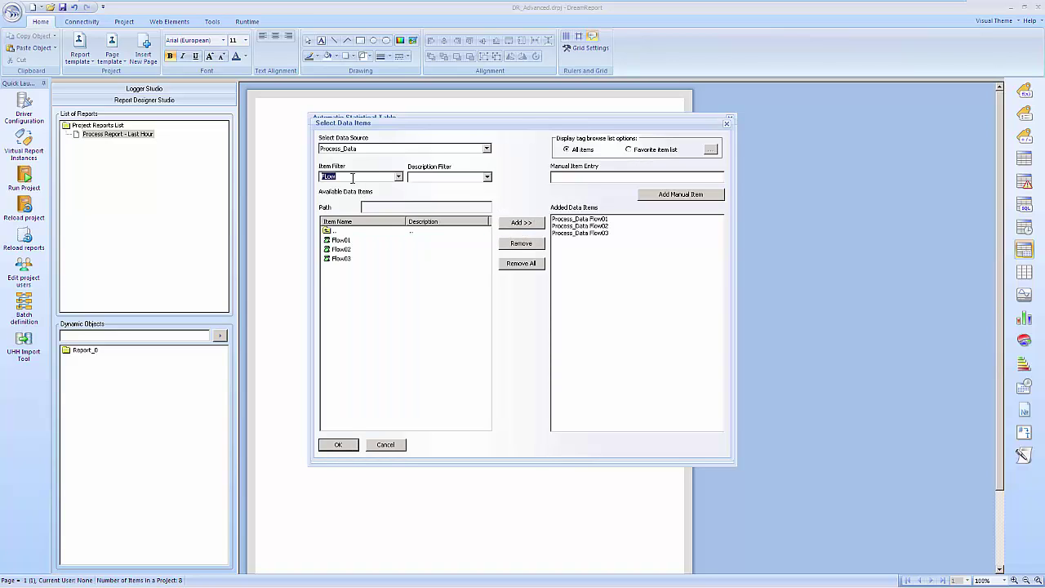
pyautogui.write('Tank')
pyautogui.press('Return')
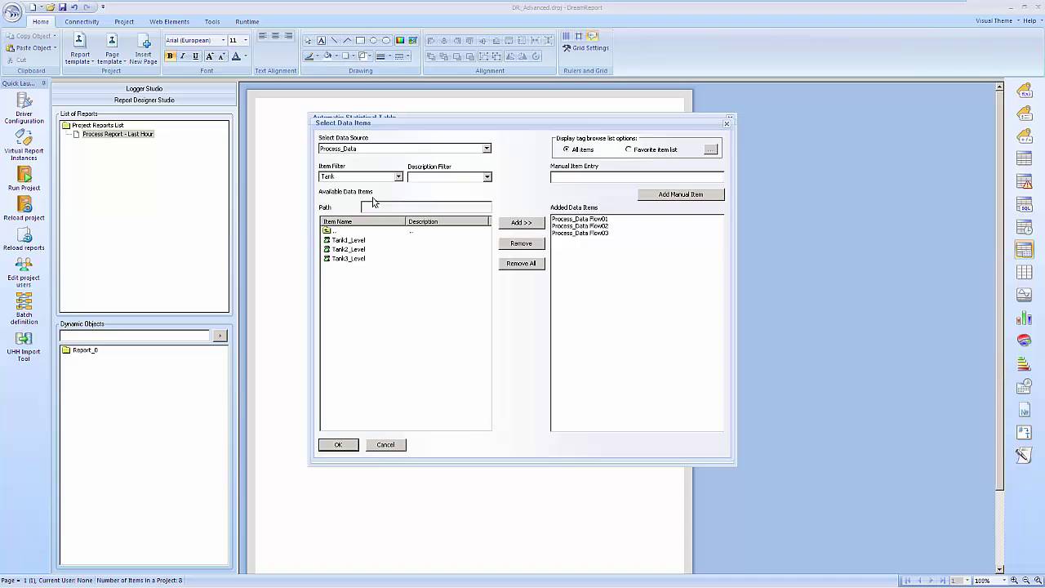
pyautogui.click(347, 240)
pyautogui.keyDown('shift'); pyautogui.click(353, 259); pyautogui.keyUp('shift')
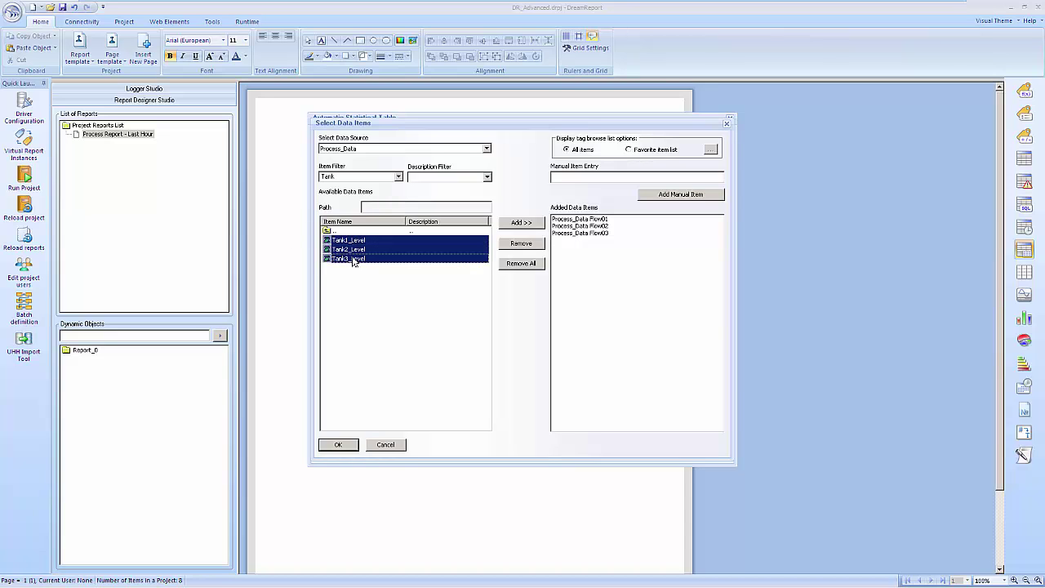
pyautogui.click(522, 223)
pyautogui.click(349, 445)
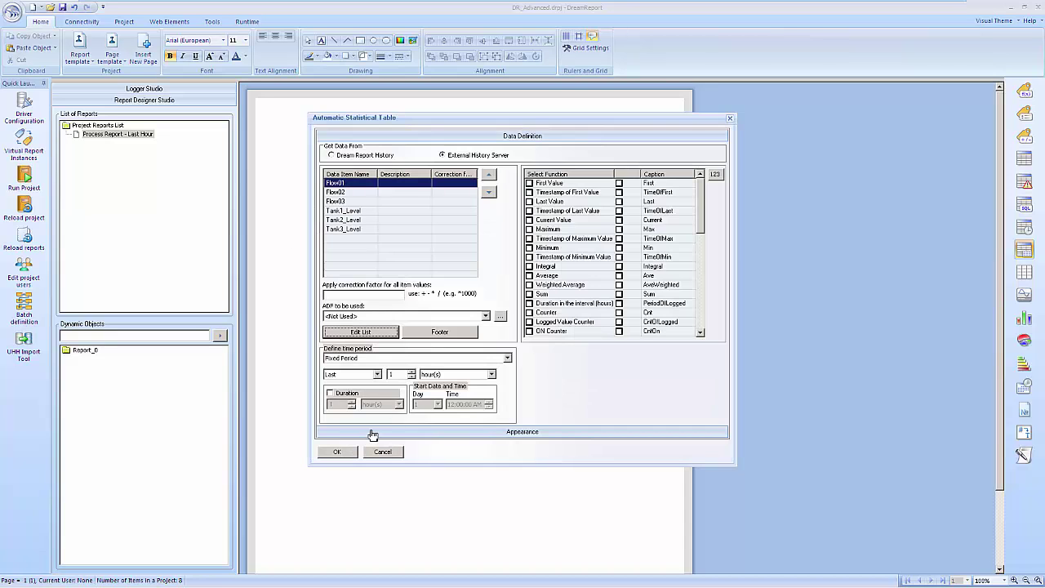
# Include Last, First, Maximum, Minimum and Average statistics and name the table 'Data Summary'
pyautogui.click(376, 359)
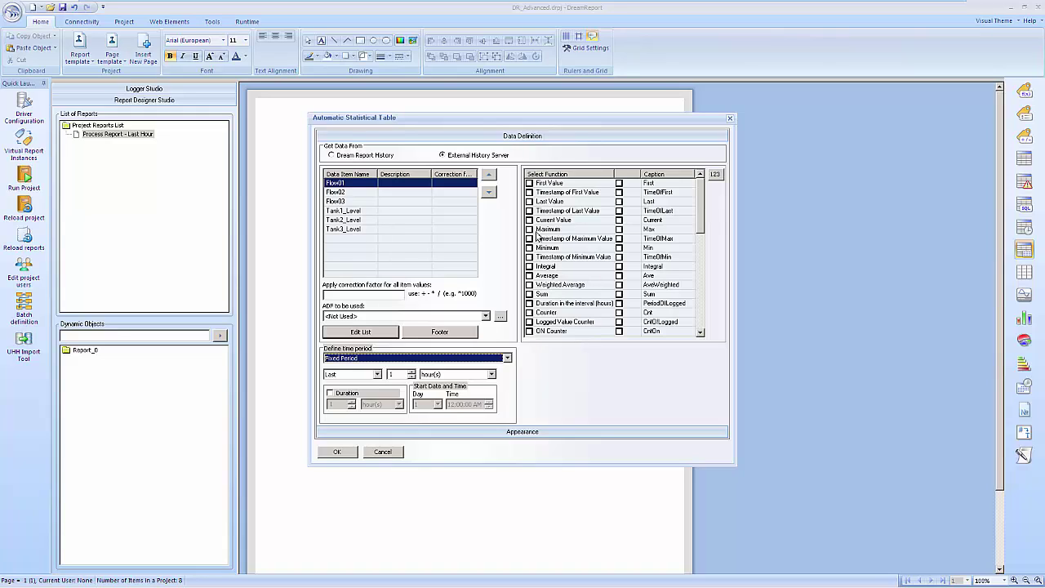
pyautogui.click(529, 202)
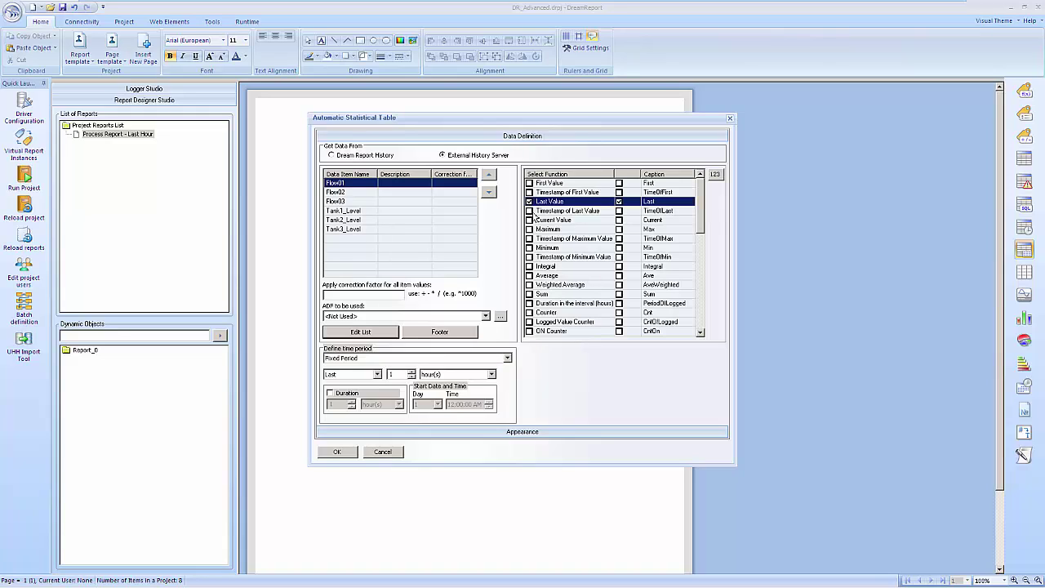
pyautogui.click(529, 183)
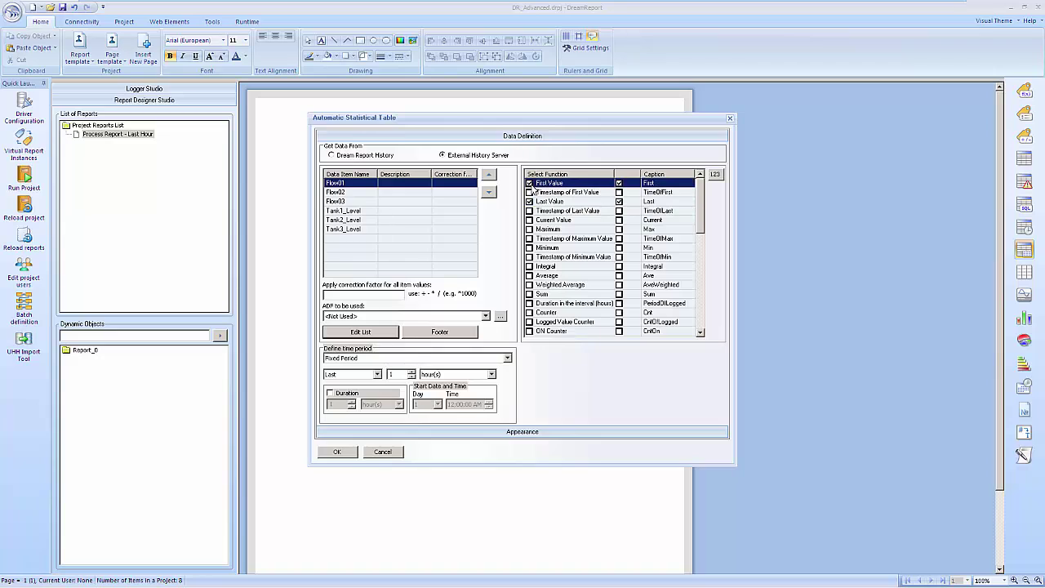
pyautogui.click(529, 229)
pyautogui.click(530, 247)
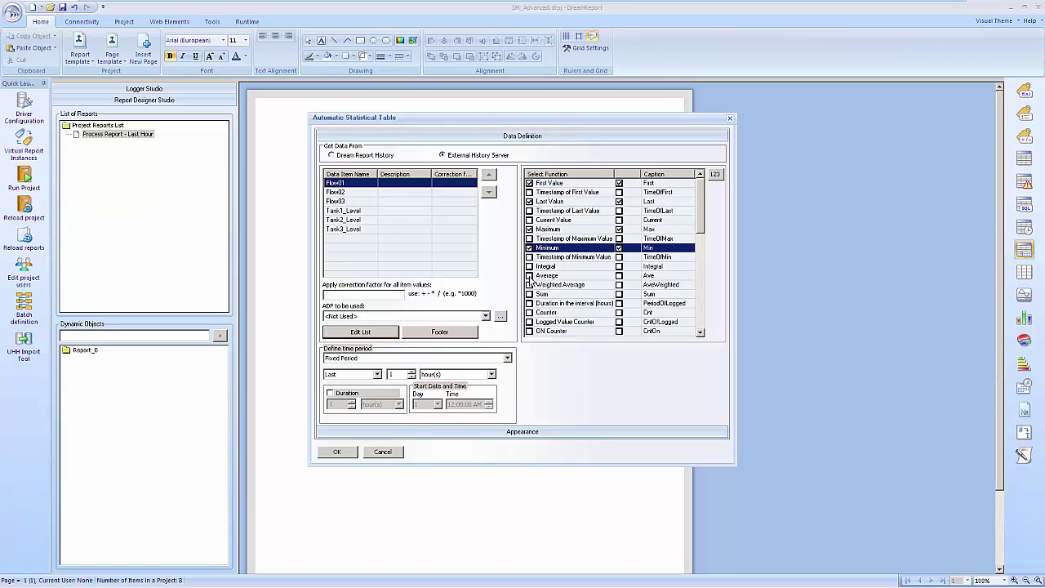
pyautogui.click(529, 275)
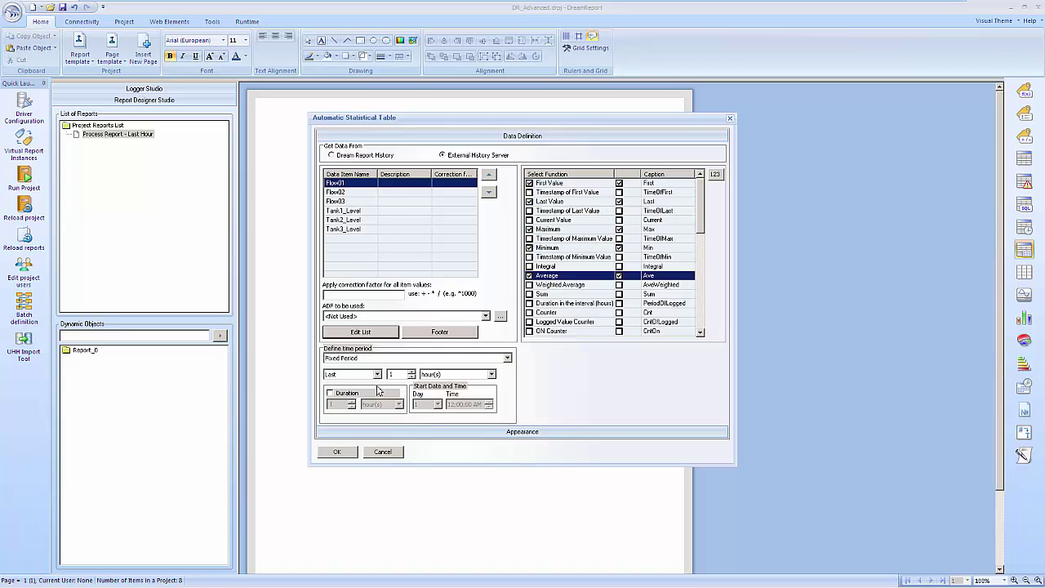
pyautogui.click(423, 433)
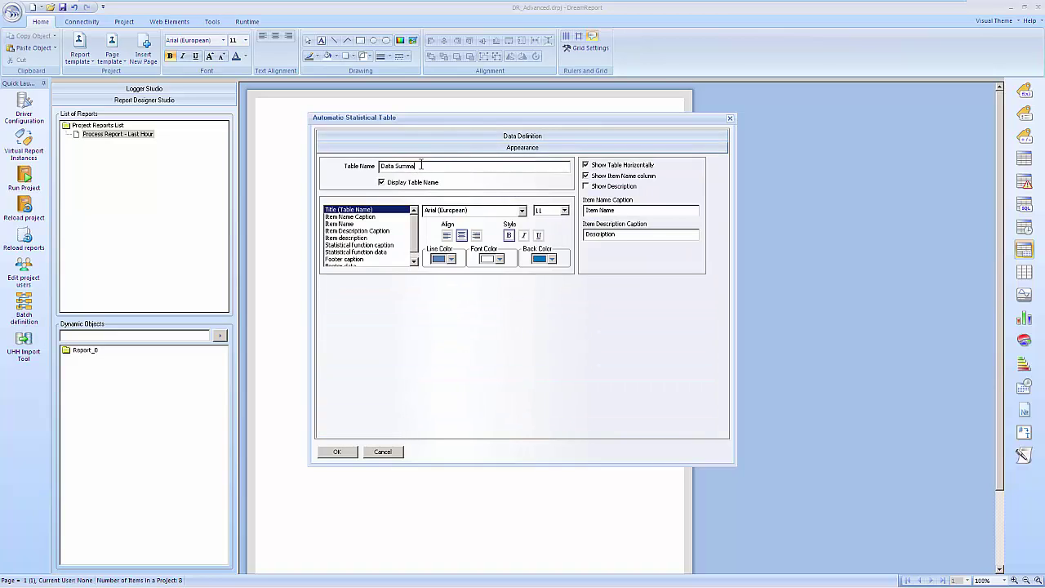
pyautogui.click(335, 452)
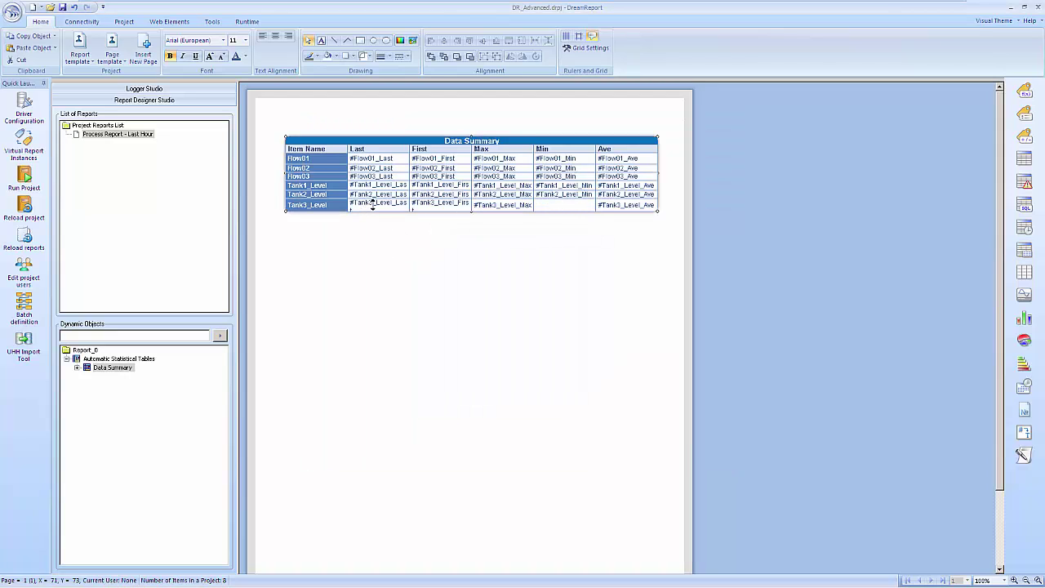
# Shorten the Data Summary rows and draw a second statistical table area below it
pyautogui.moveTo(472, 213); pyautogui.dragTo(476, 208)
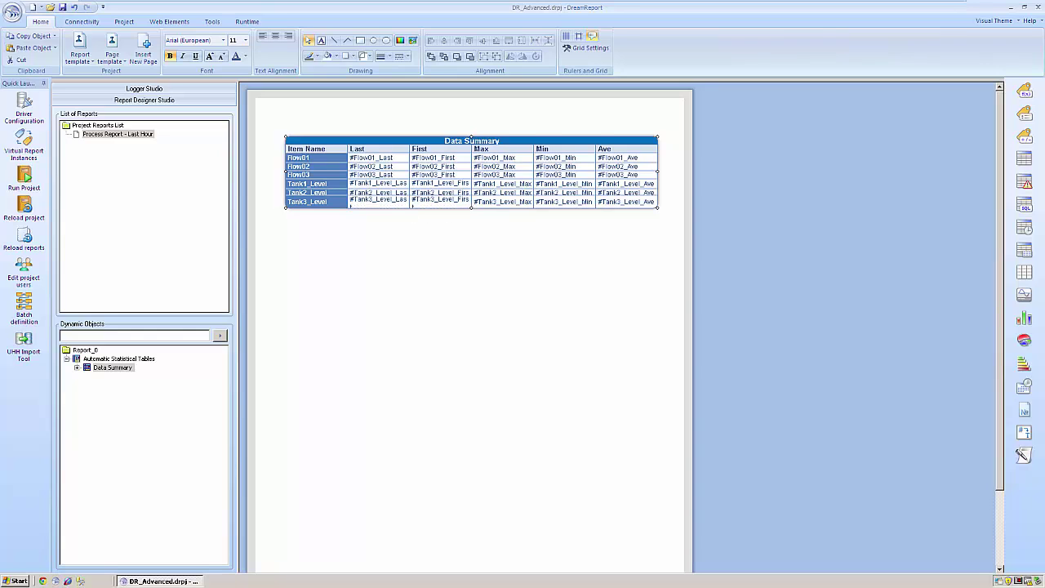
pyautogui.click(675, 534)
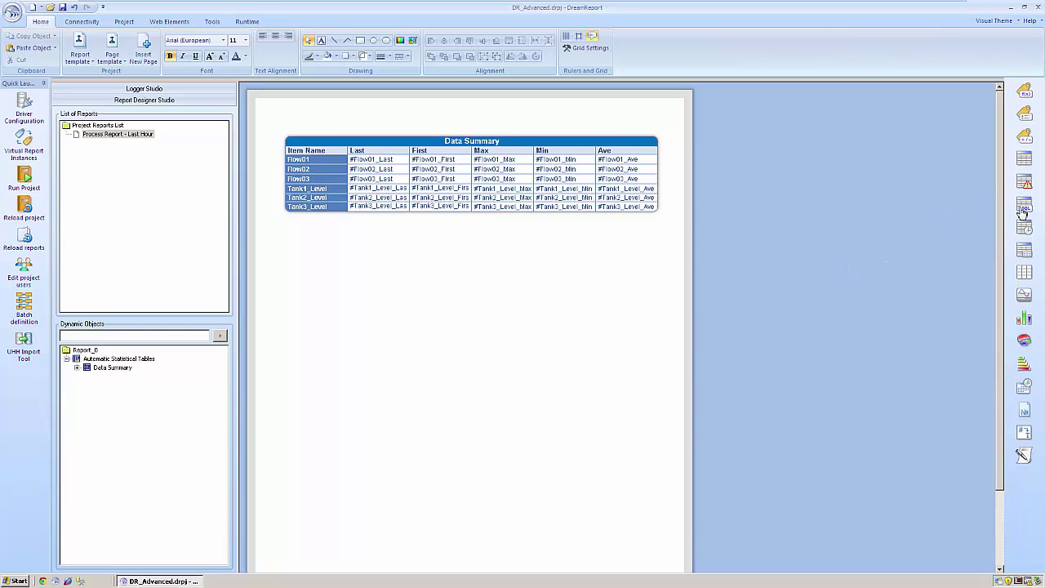
pyautogui.click(1025, 252)
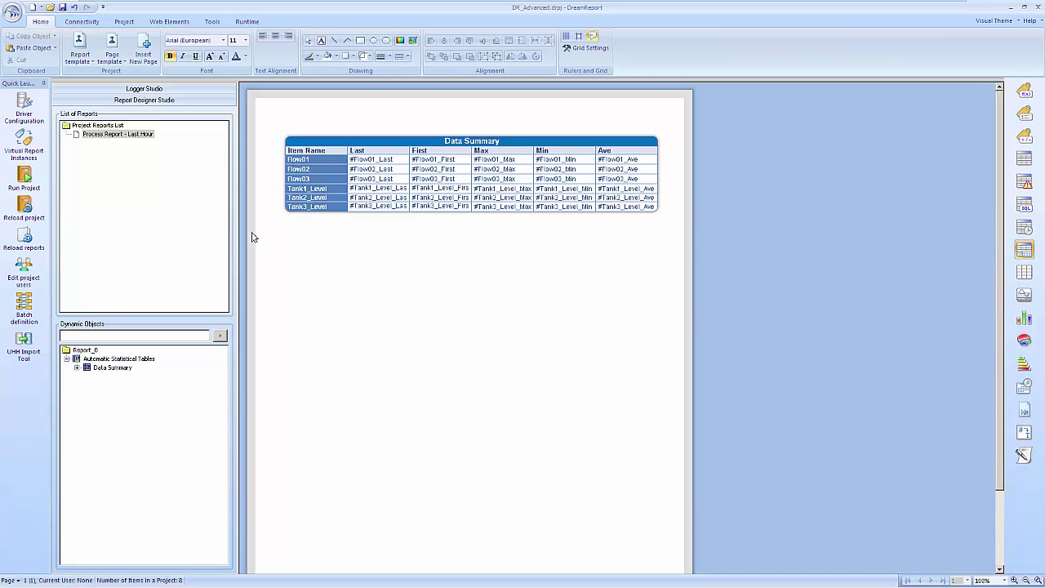
pyautogui.moveTo(287, 221); pyautogui.dragTo(658, 273)
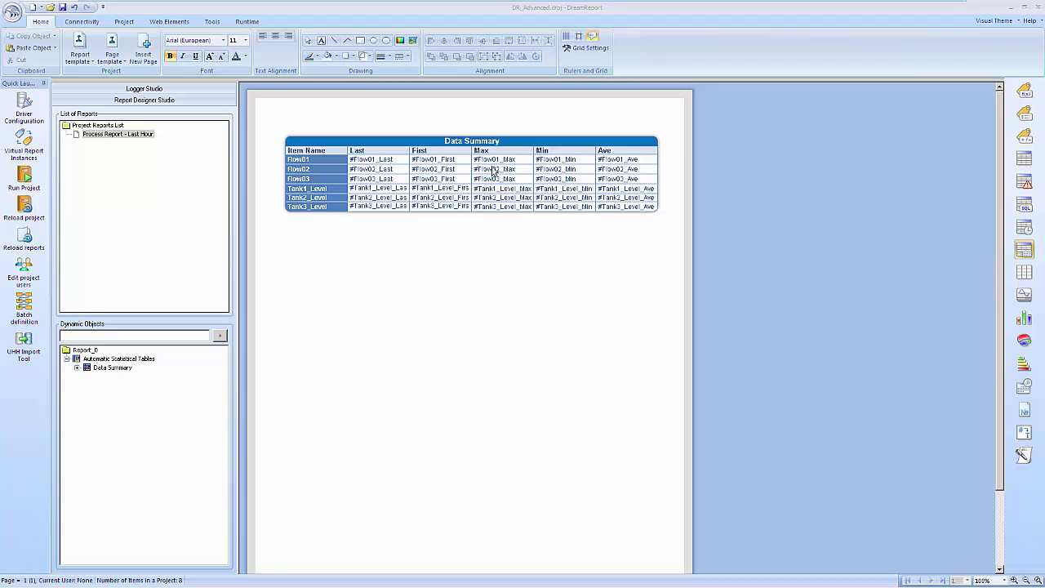
# Feed the new table from external history with Process_Data items Pump01–Pump05
pyautogui.click(465, 159)
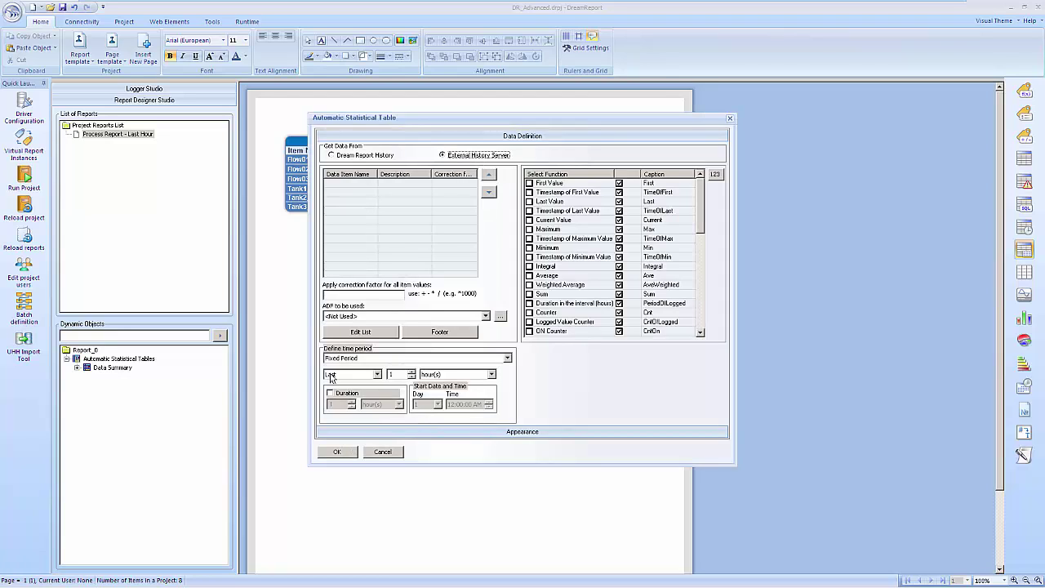
pyautogui.click(369, 334)
pyautogui.click(369, 149)
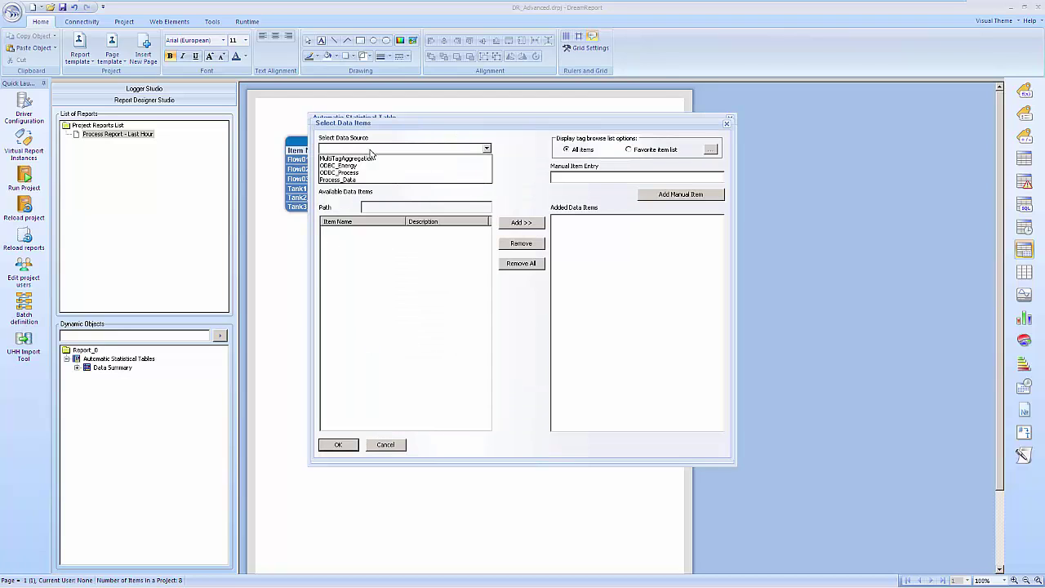
pyautogui.click(359, 148)
pyautogui.click(350, 179)
pyautogui.write('Pump')
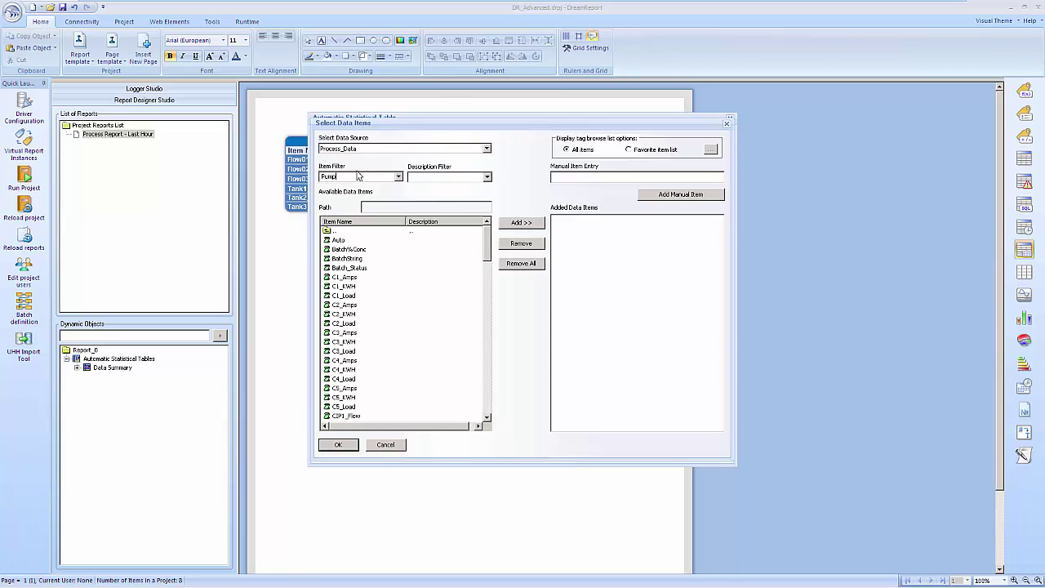
pyautogui.click(342, 242)
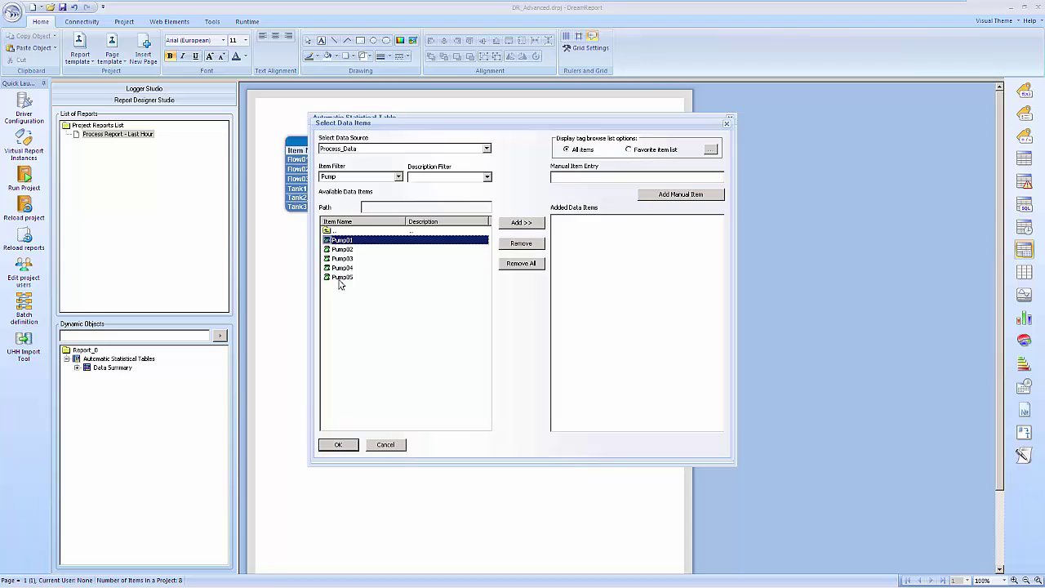
pyautogui.keyDown('shift'); pyautogui.click(341, 279); pyautogui.keyUp('shift')
pyautogui.click(521, 224)
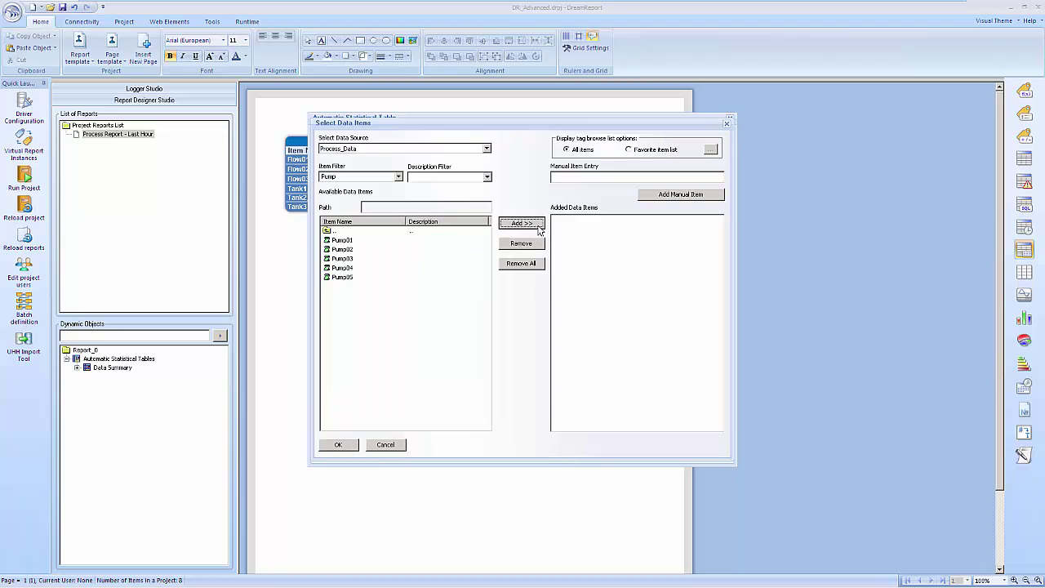
pyautogui.click(343, 445)
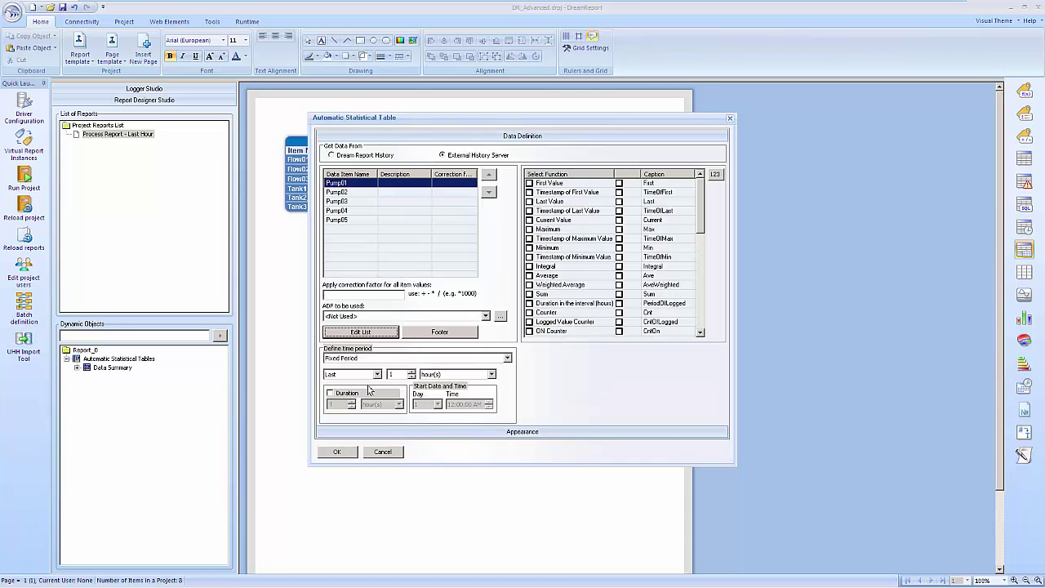
# Select the ON Counter, OFF Counter, Running Time, Down Time and System availability functions
pyautogui.moveTo(704, 220); pyautogui.dragTo(704, 253)
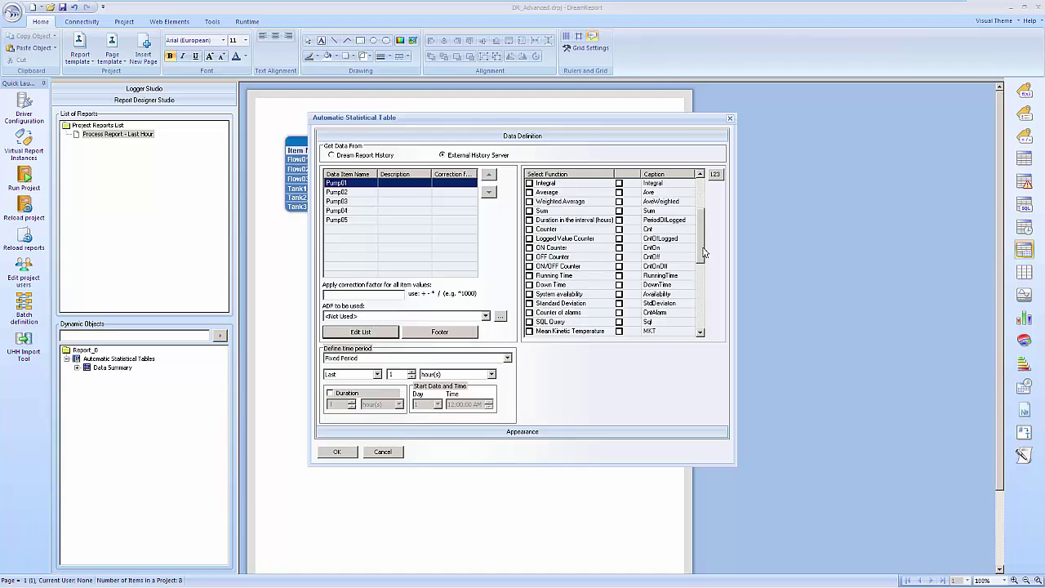
pyautogui.scroll(-1, 703, 254)
pyautogui.click(529, 220)
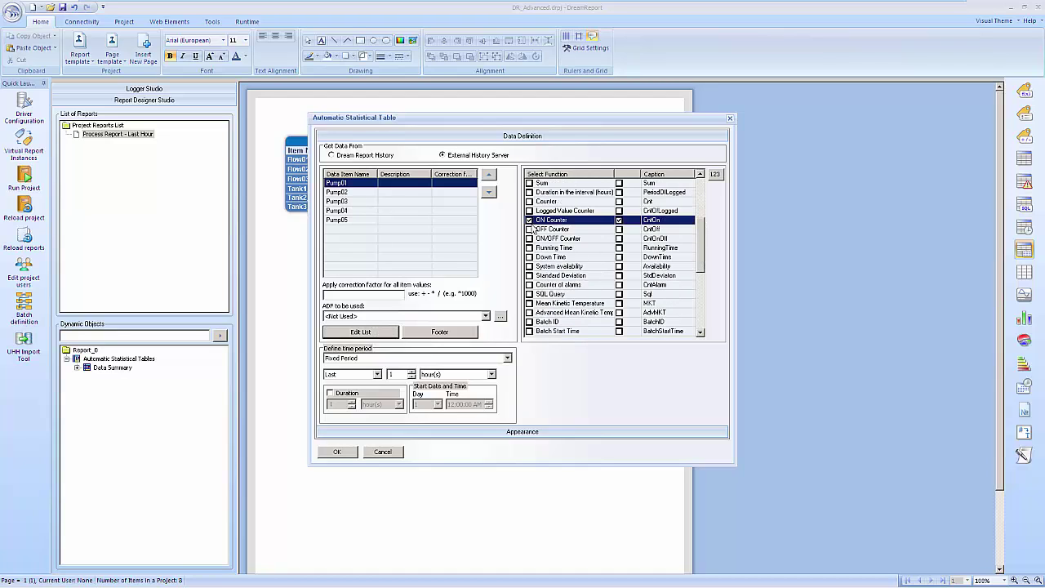
pyautogui.click(529, 229)
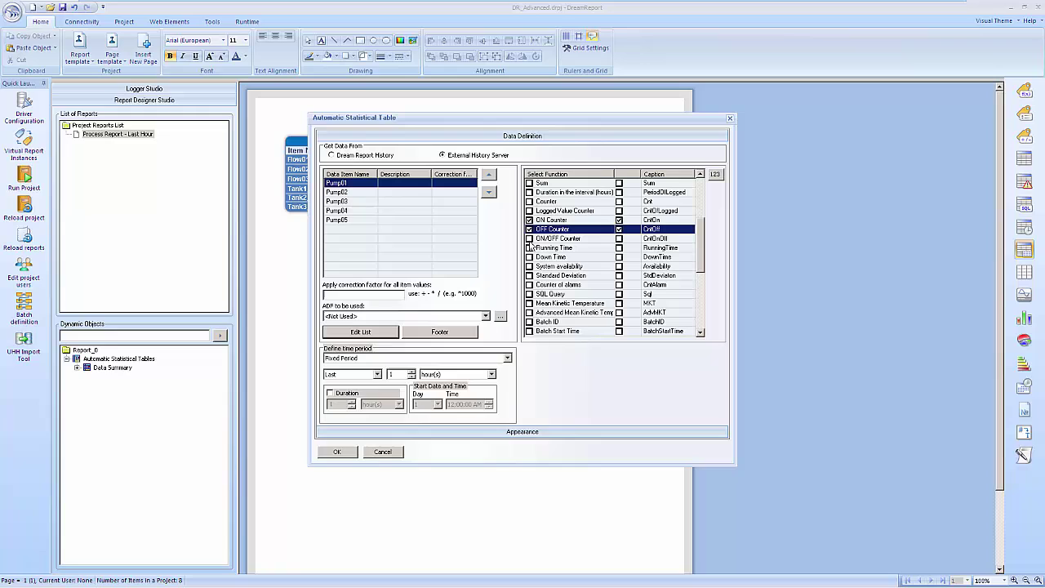
pyautogui.click(530, 248)
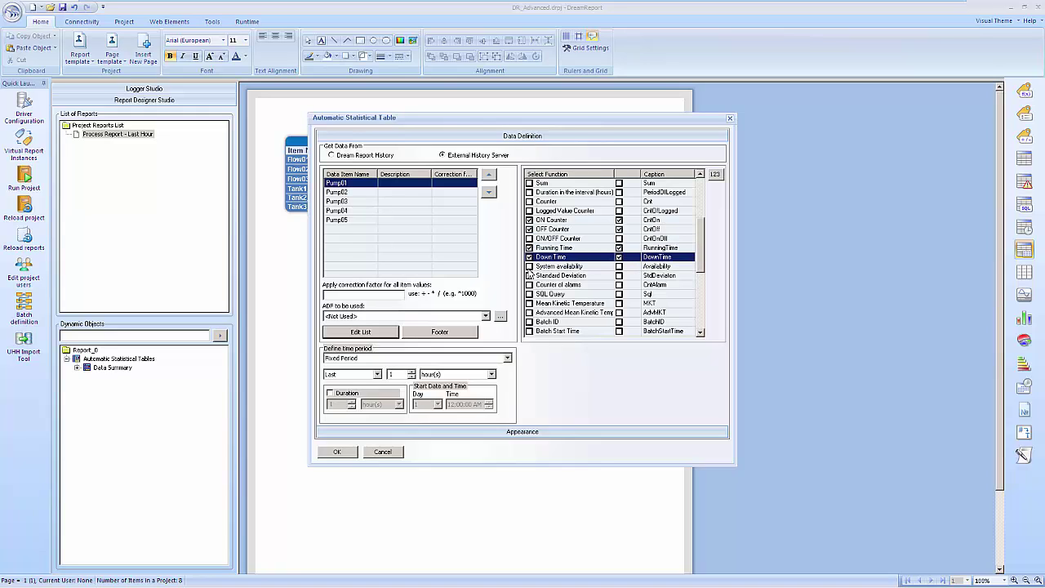
pyautogui.click(529, 266)
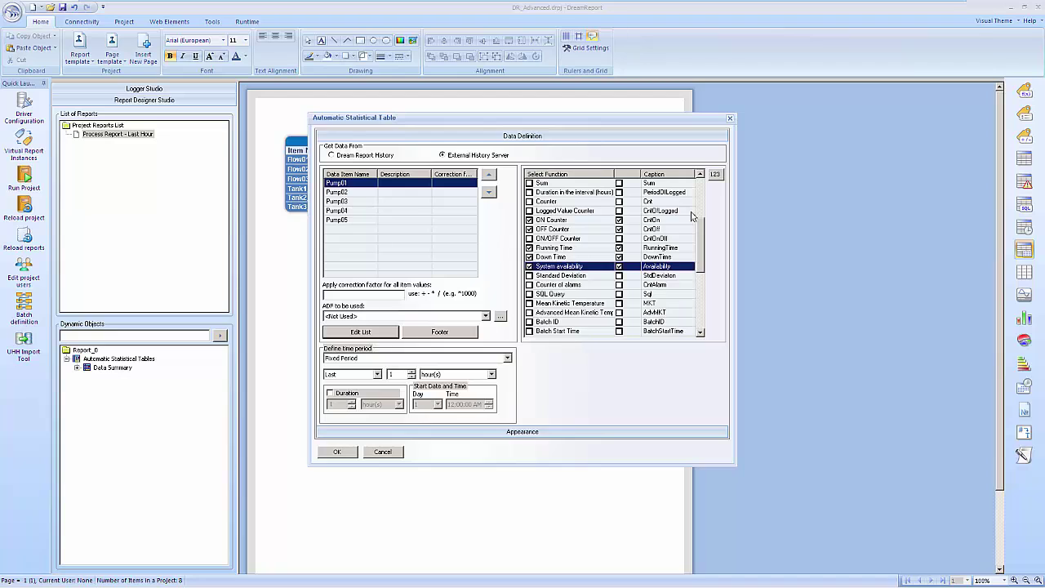
# Name the table 'Pump Performance' and place it on the page
pyautogui.click(512, 429)
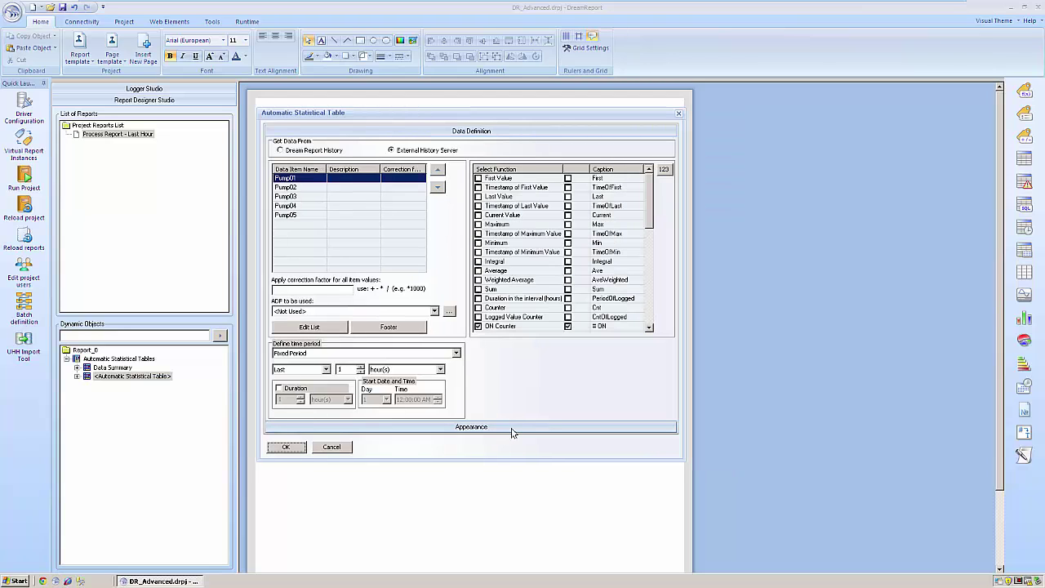
pyautogui.click(408, 167)
pyautogui.write('Pump Performance')
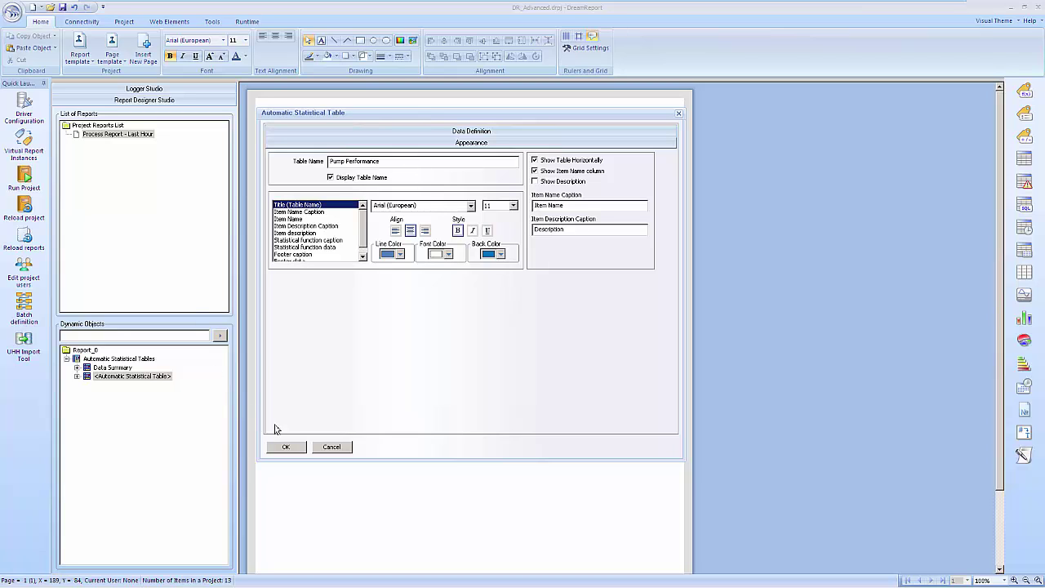
pyautogui.click(286, 447)
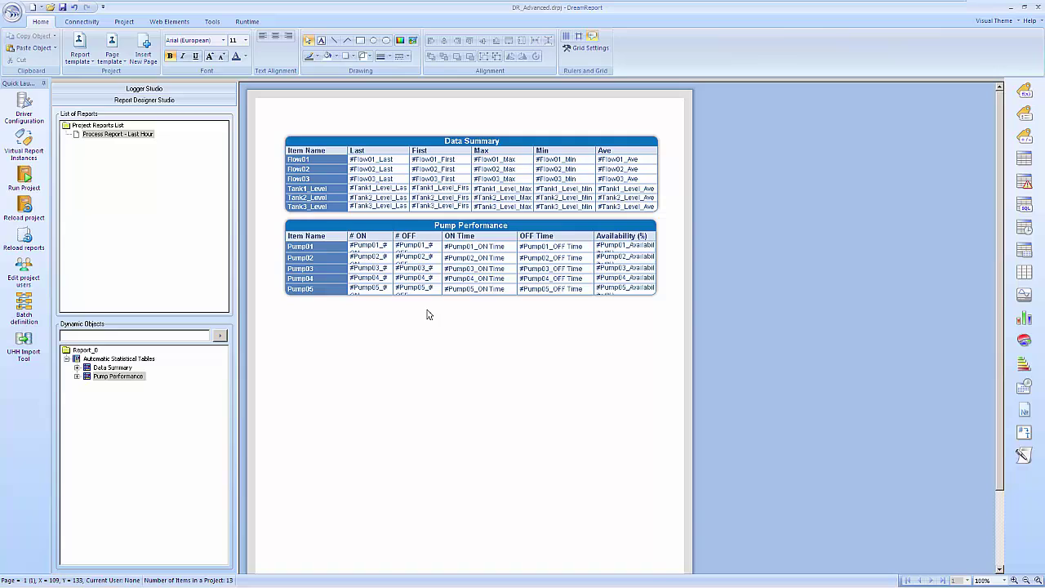
pyautogui.scroll(-1, 534, 357)
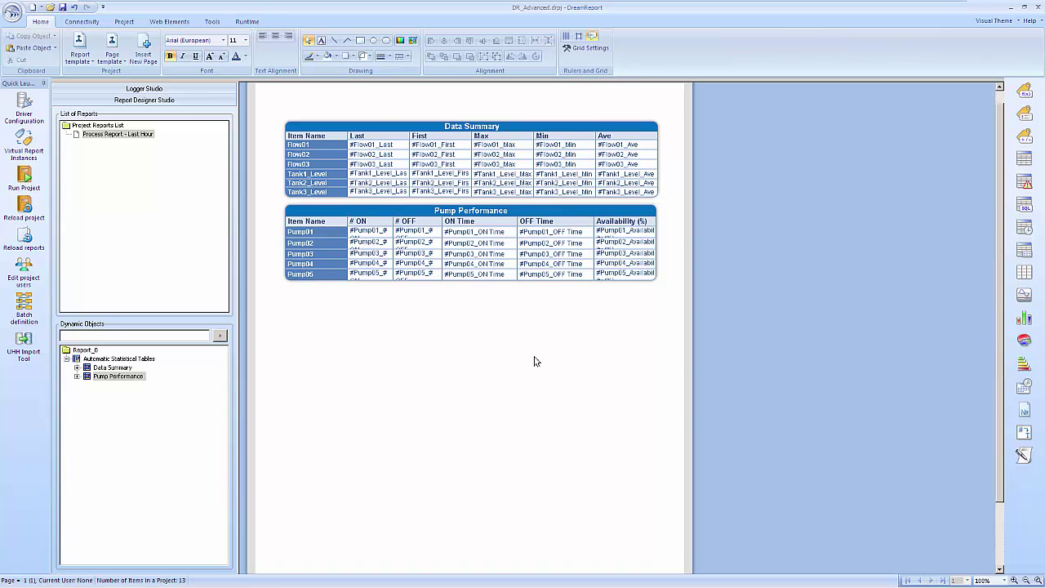
pyautogui.scroll(-2, 535, 361)
# Draw a chart area below the tables and add Flow01 as a moving-average line
pyautogui.click(1024, 294)
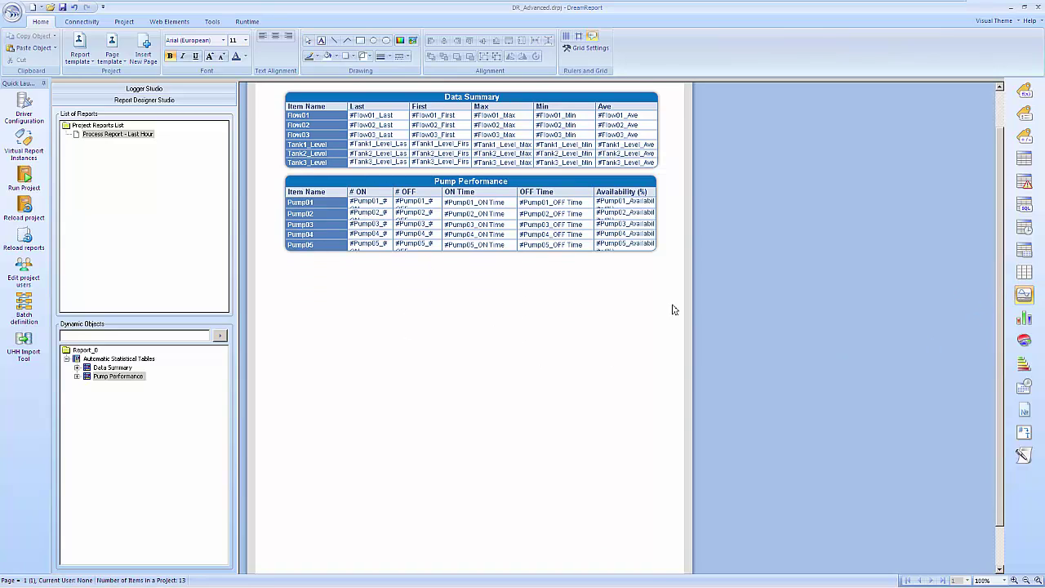
pyautogui.moveTo(285, 260); pyautogui.dragTo(658, 442)
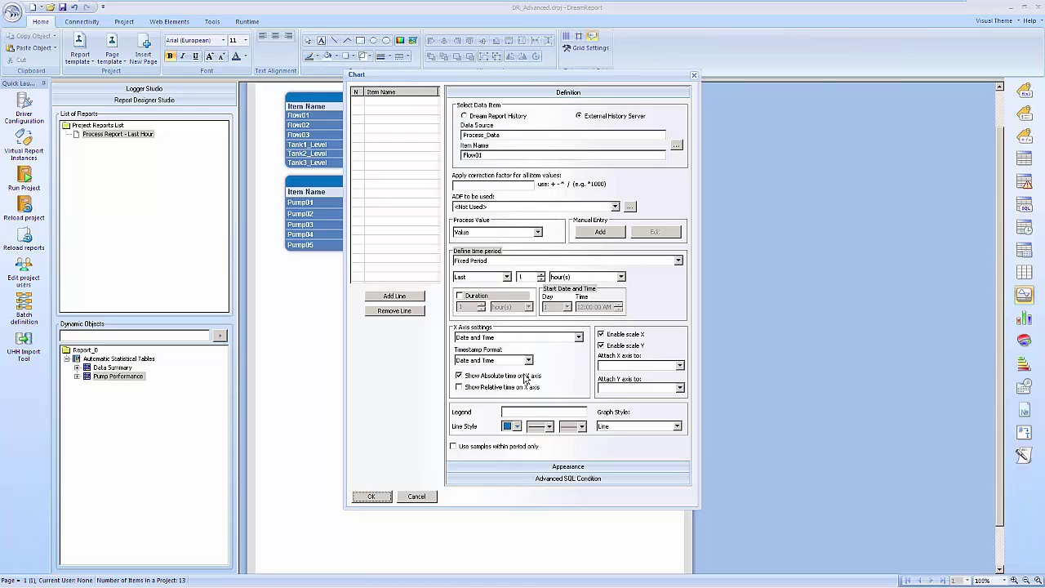
pyautogui.click(523, 413)
pyautogui.click(537, 233)
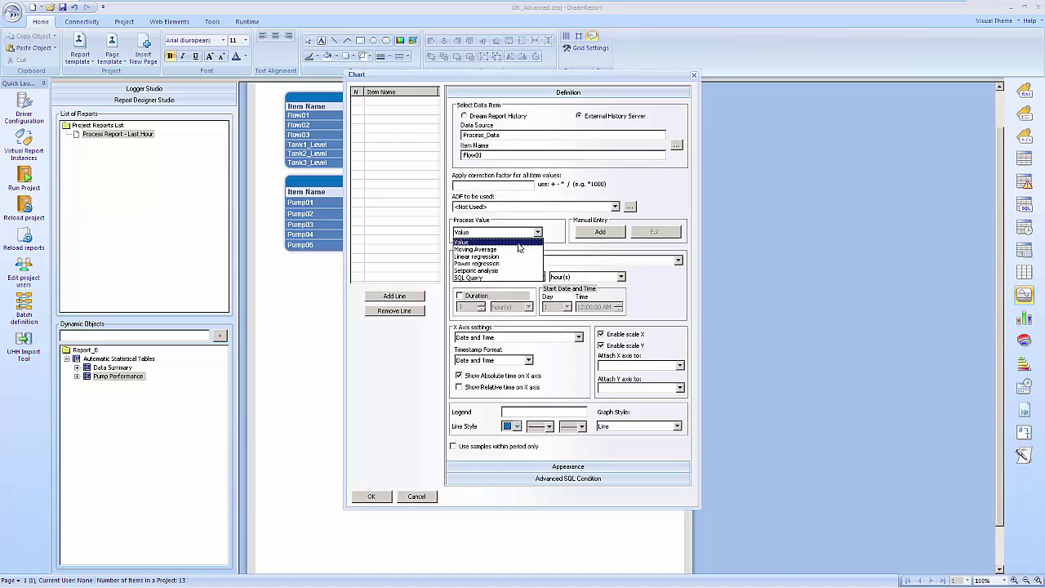
pyautogui.click(510, 250)
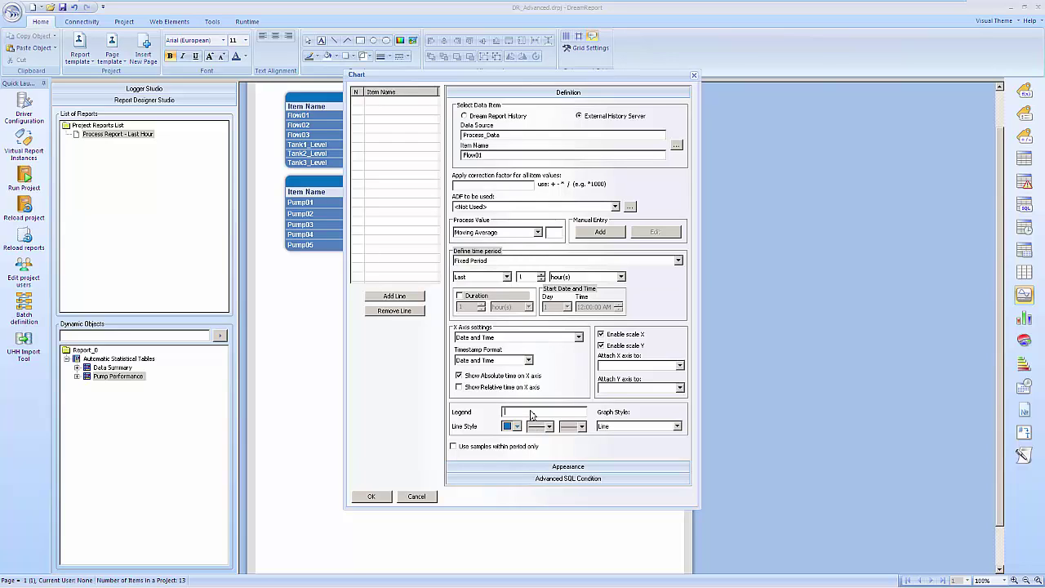
pyautogui.click(543, 411)
pyautogui.write('F1')
pyautogui.click(398, 297)
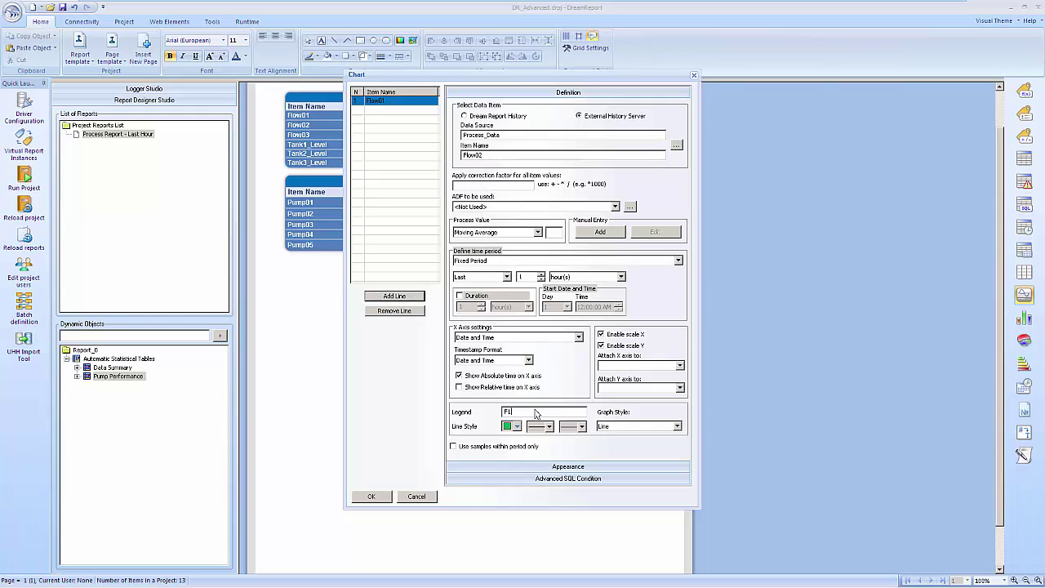
pyautogui.write('2')
# Add Flow02 and Flow03 lines, with legend F3 and no separate Y scale for Flow03
pyautogui.click(421, 298)
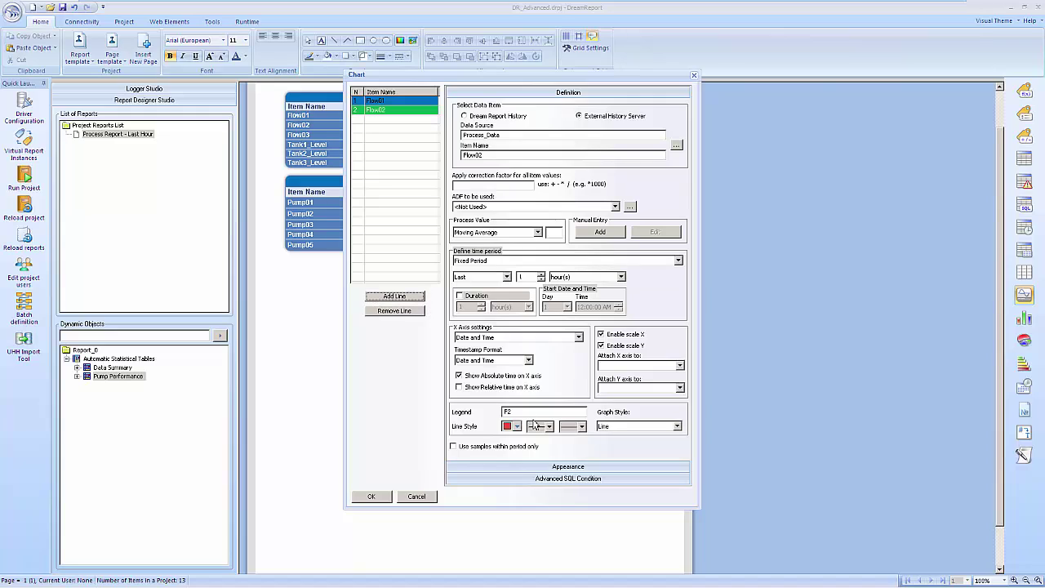
pyautogui.click(516, 161)
pyautogui.write('3')
pyautogui.click(528, 413)
pyautogui.write('3')
pyautogui.click(400, 298)
pyautogui.click(601, 346)
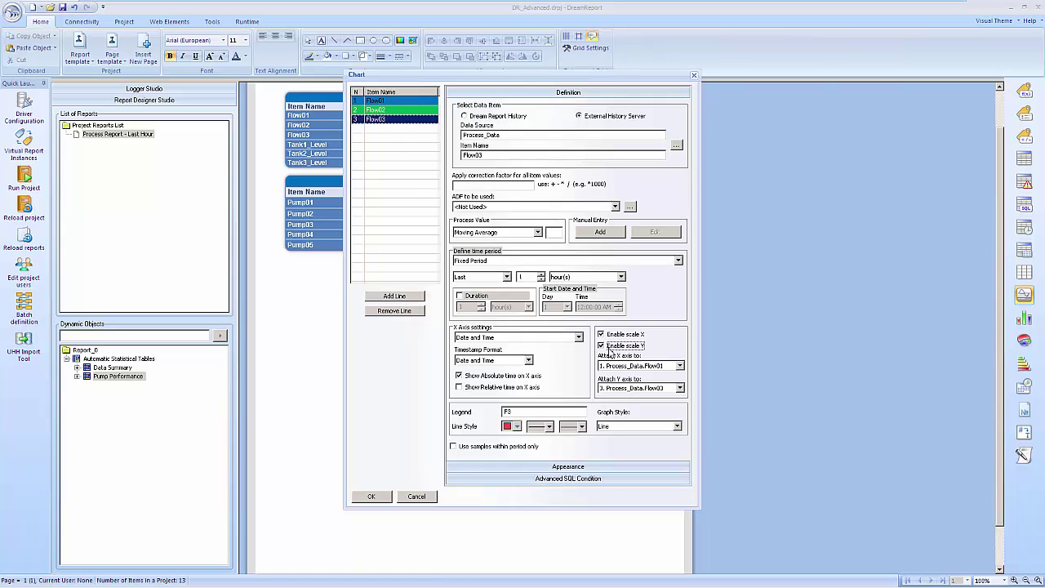
pyautogui.click(428, 110)
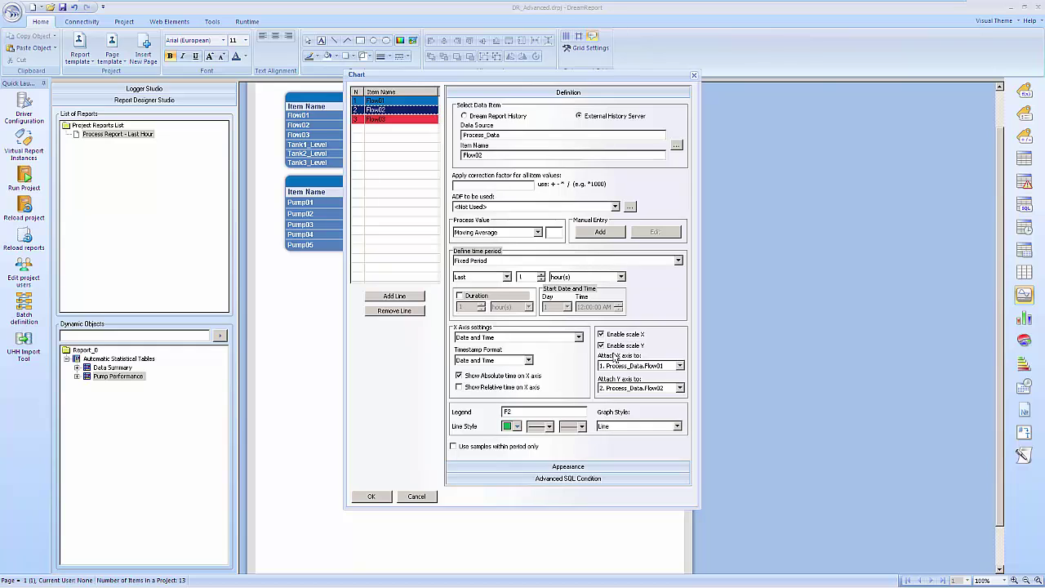
# Start the chart scale at zero, title it 'Flows - Moving Averages', and insert it
pyautogui.click(569, 467)
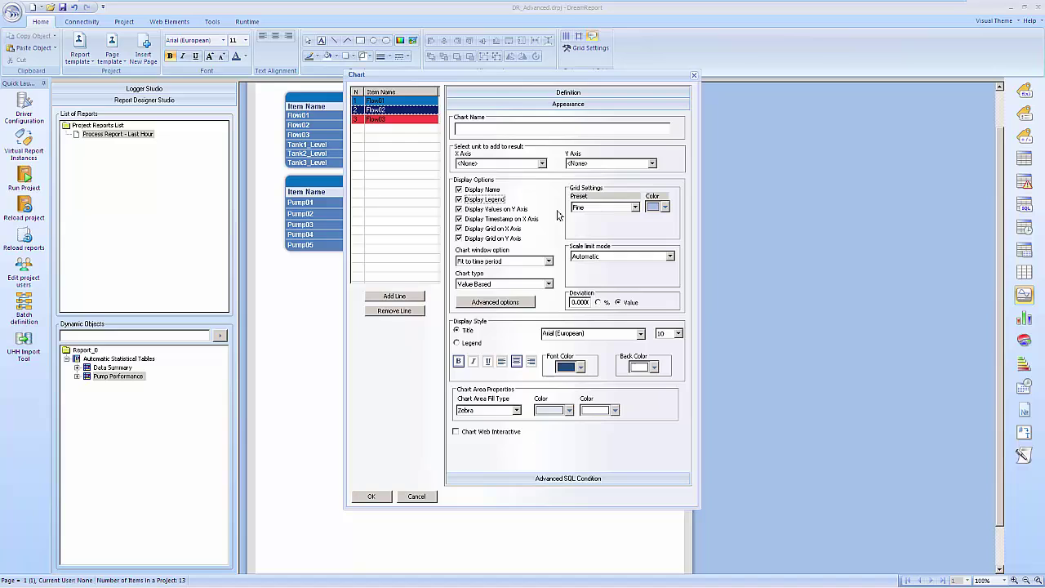
pyautogui.click(669, 257)
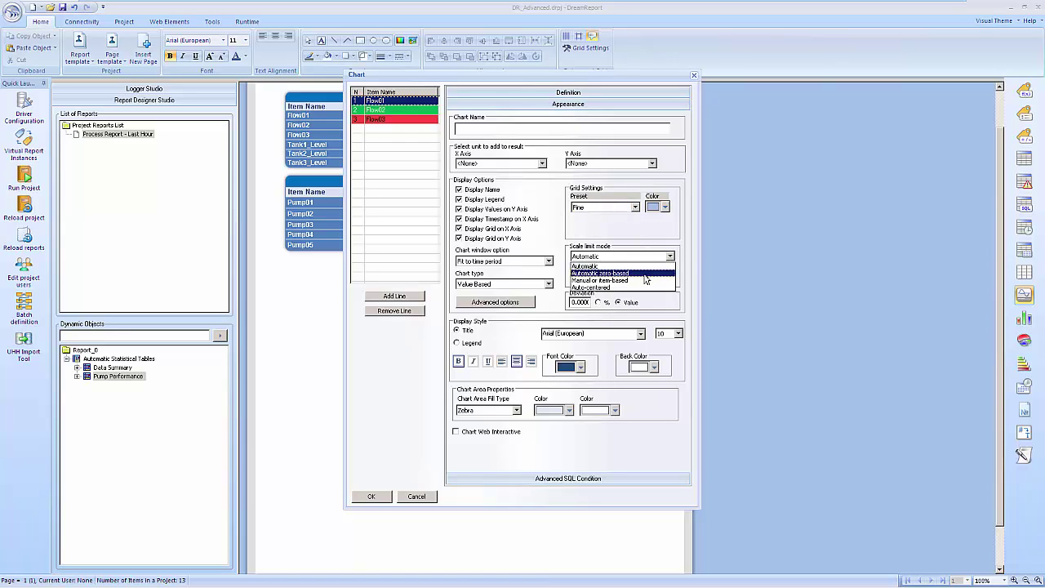
pyautogui.click(644, 274)
pyautogui.click(523, 128)
pyautogui.write('Flows - Moving Averages')
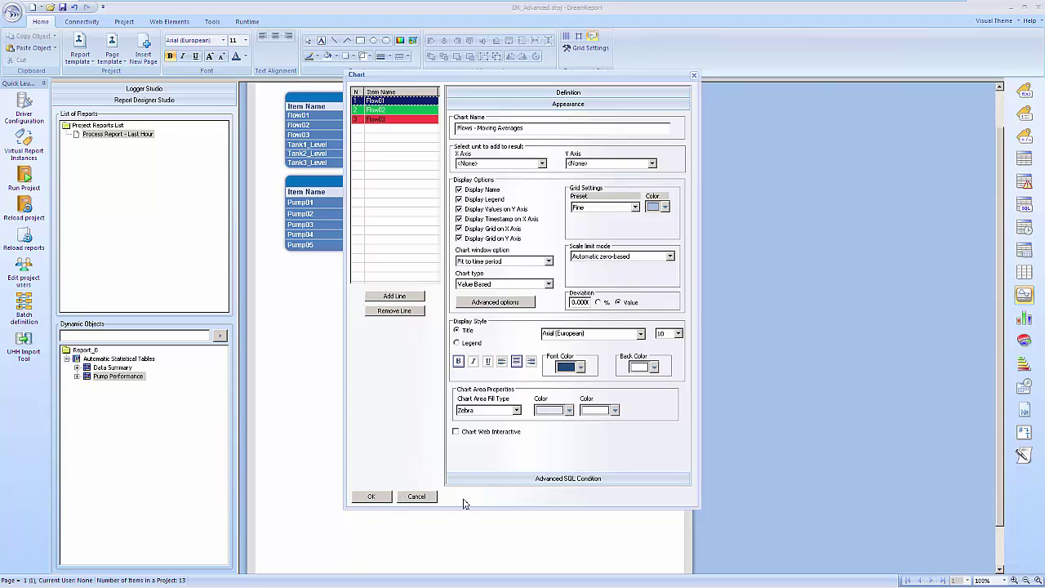
pyautogui.click(372, 497)
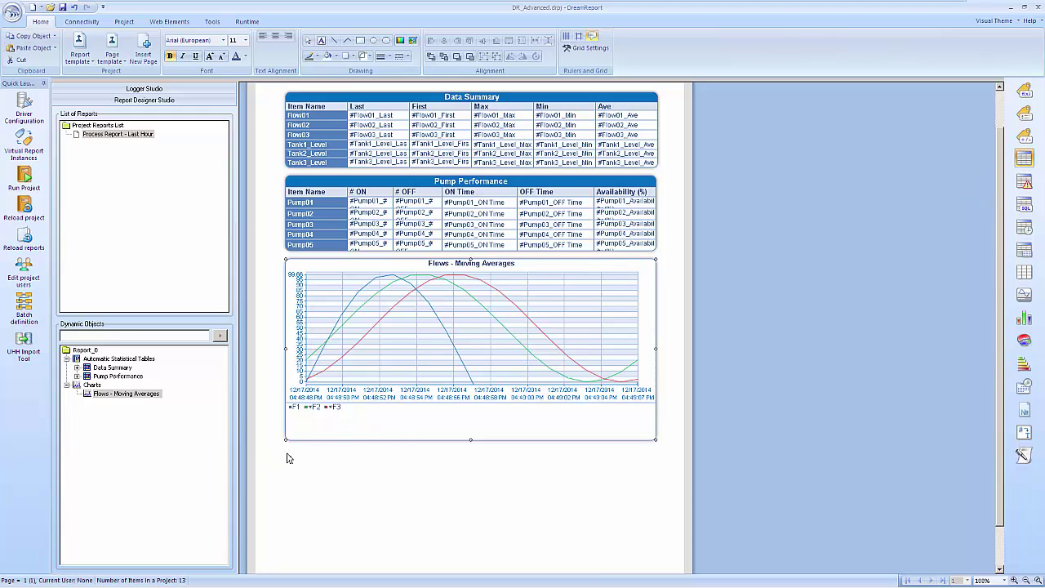
# Draw an Item Table below the chart and add the Process_Data Flow01–Flow03 tags
pyautogui.moveTo(286, 452); pyautogui.dragTo(661, 490)
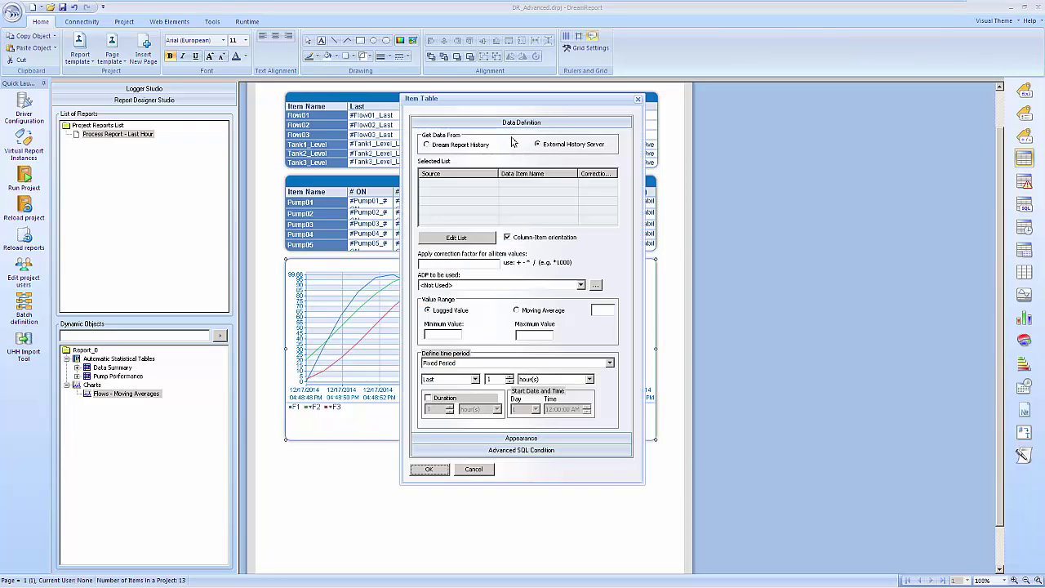
pyautogui.click(472, 238)
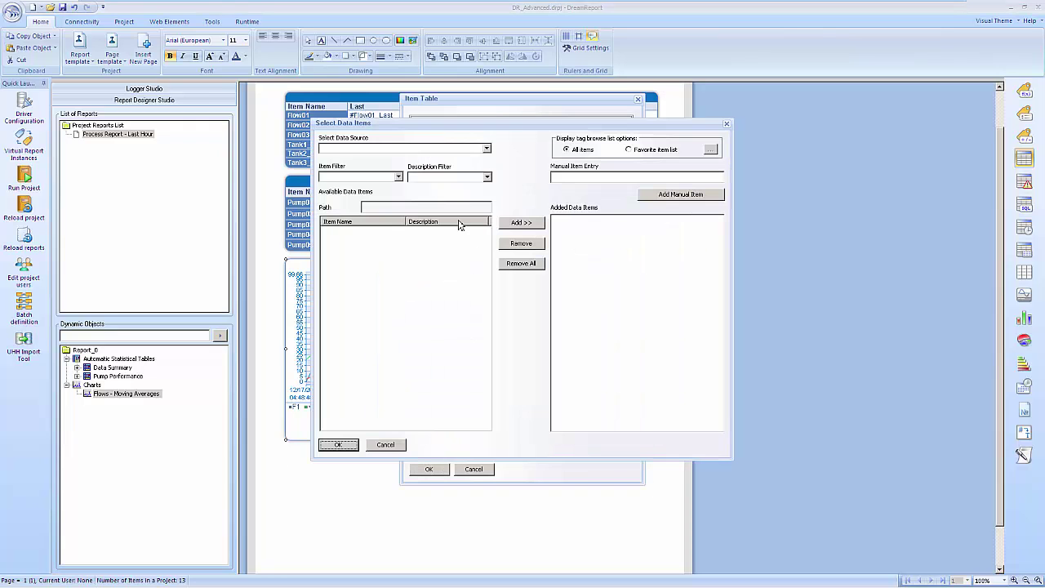
pyautogui.click(357, 149)
pyautogui.click(357, 175)
pyautogui.write('Flow')
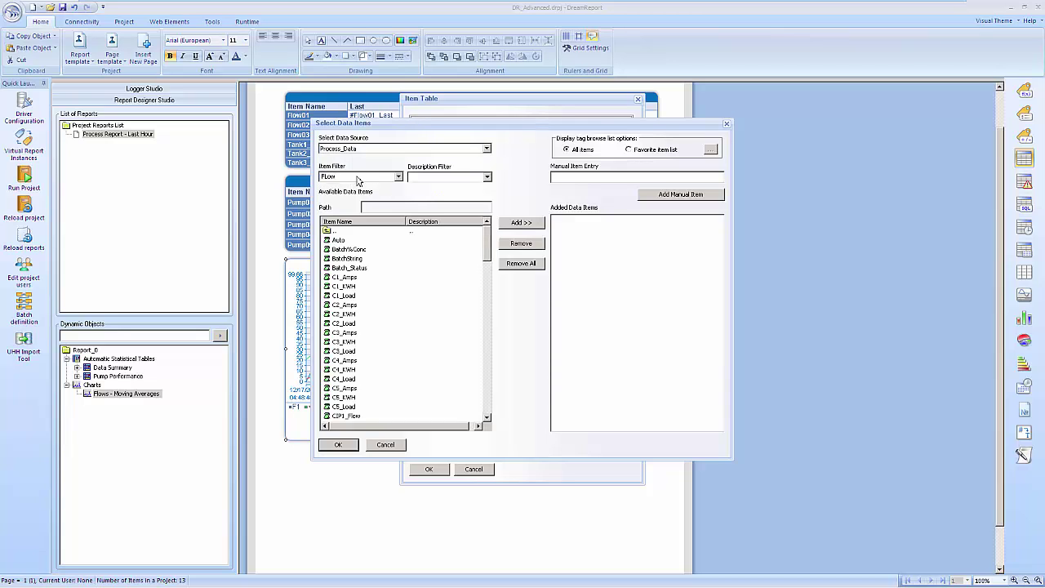
pyautogui.press('Return')
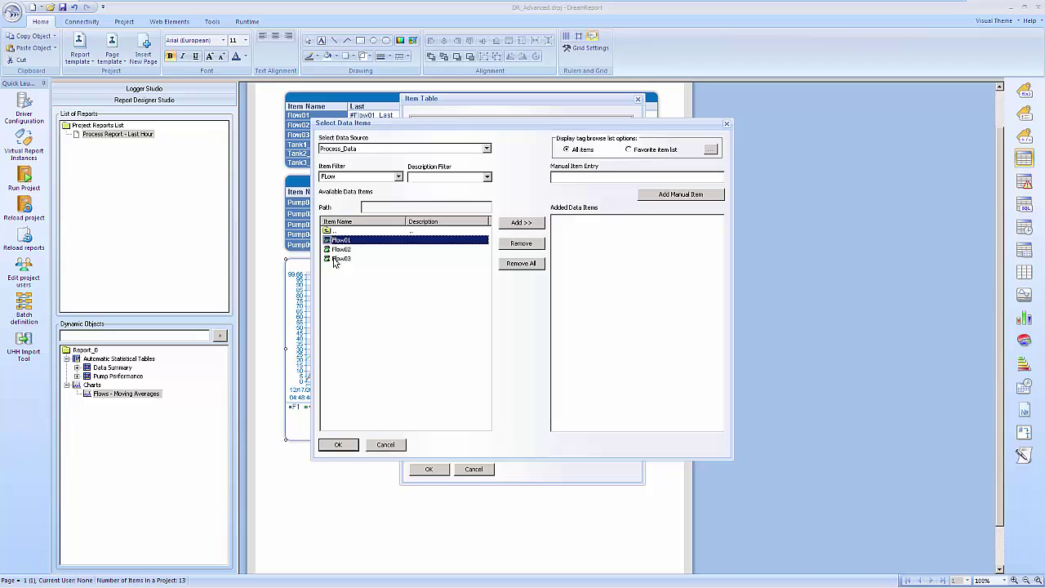
pyautogui.keyDown('shift'); pyautogui.click(334, 259); pyautogui.keyUp('shift')
pyautogui.click(537, 228)
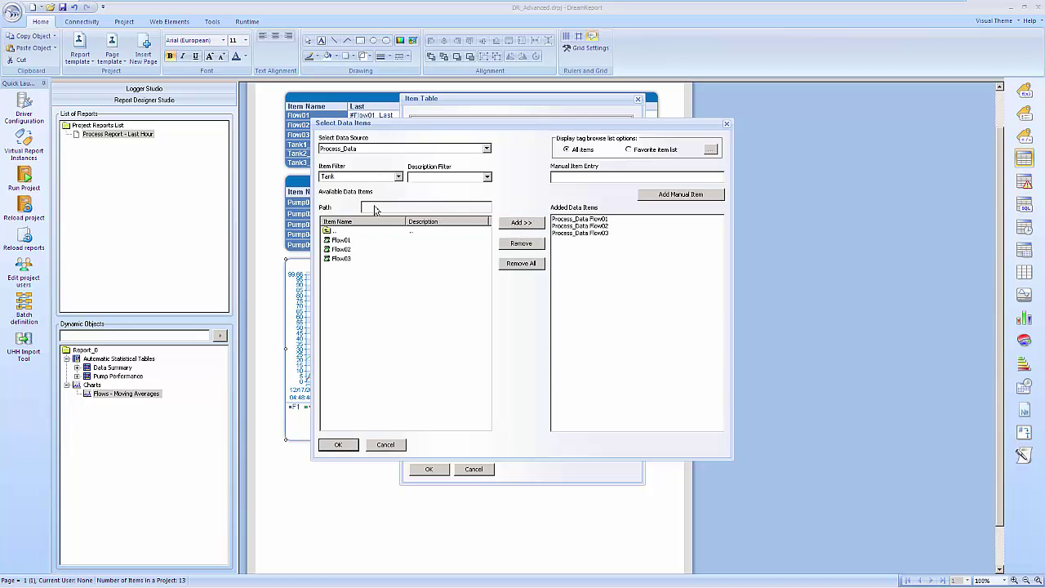
# Add the Tank1–Tank3 level tags and give the header row a blue background
pyautogui.click(354, 240)
pyautogui.keyDown('shift'); pyautogui.click(354, 260); pyautogui.keyUp('shift')
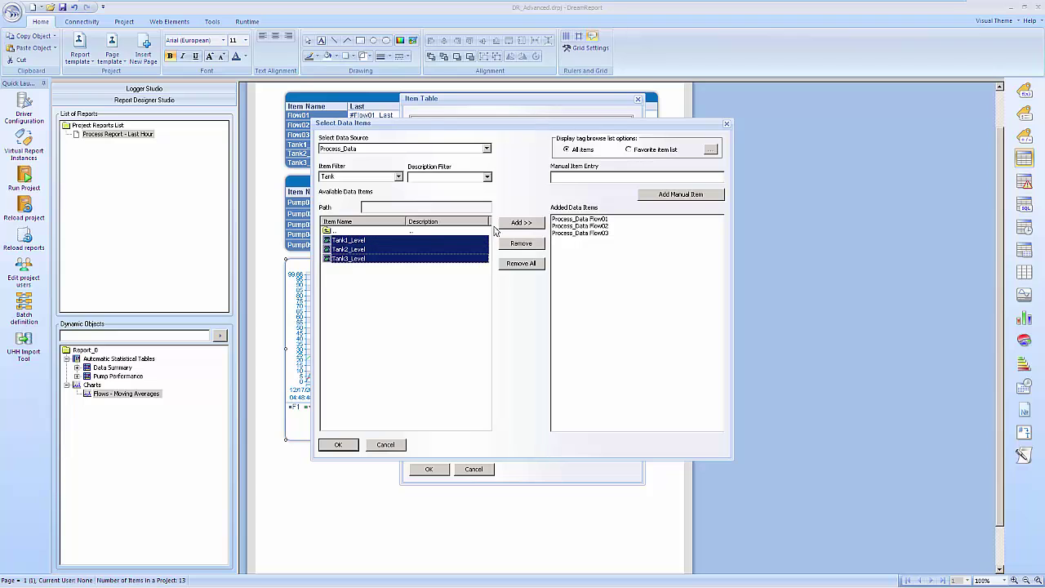
pyautogui.click(520, 224)
pyautogui.click(354, 445)
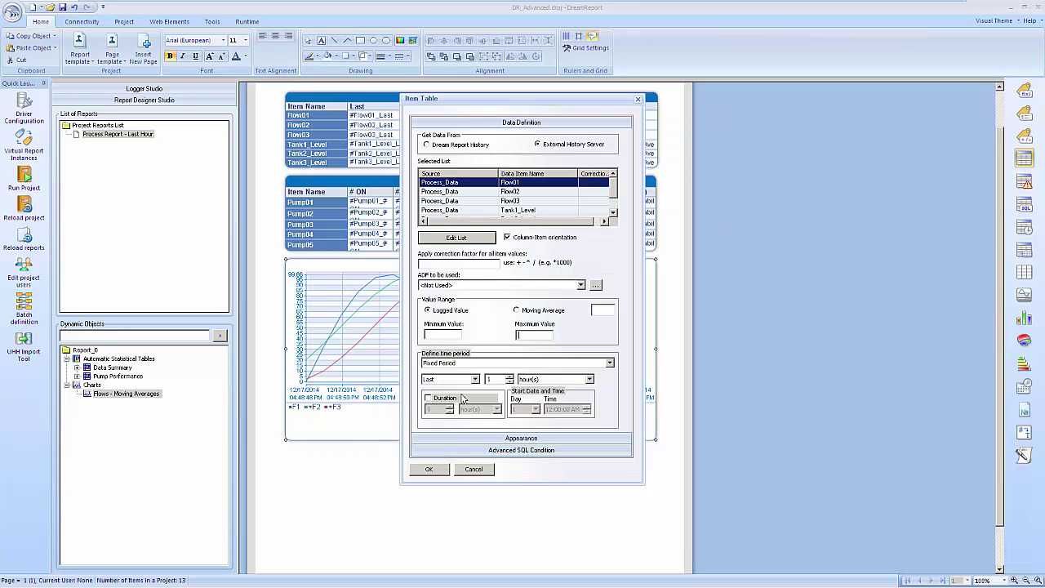
pyautogui.click(465, 445)
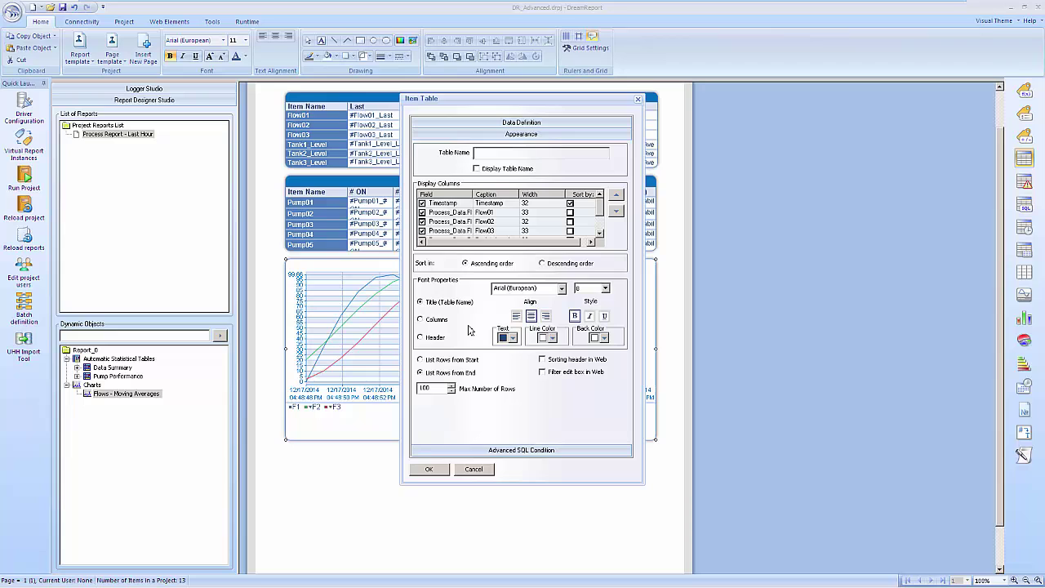
pyautogui.click(436, 339)
# Shorten the data table's header row and widen the Timestamp and other columns
pyautogui.click(426, 470)
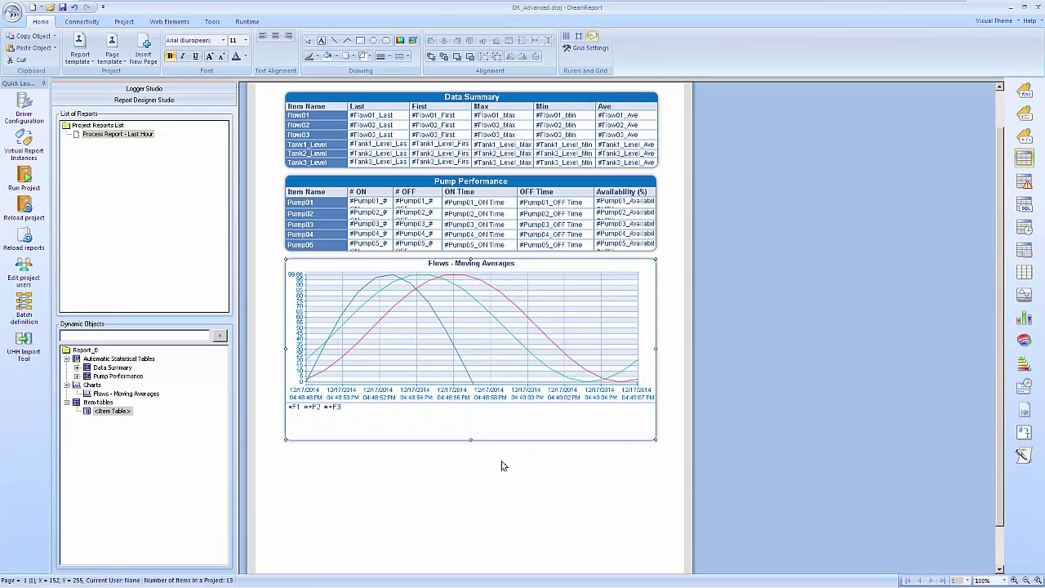
pyautogui.click(457, 496)
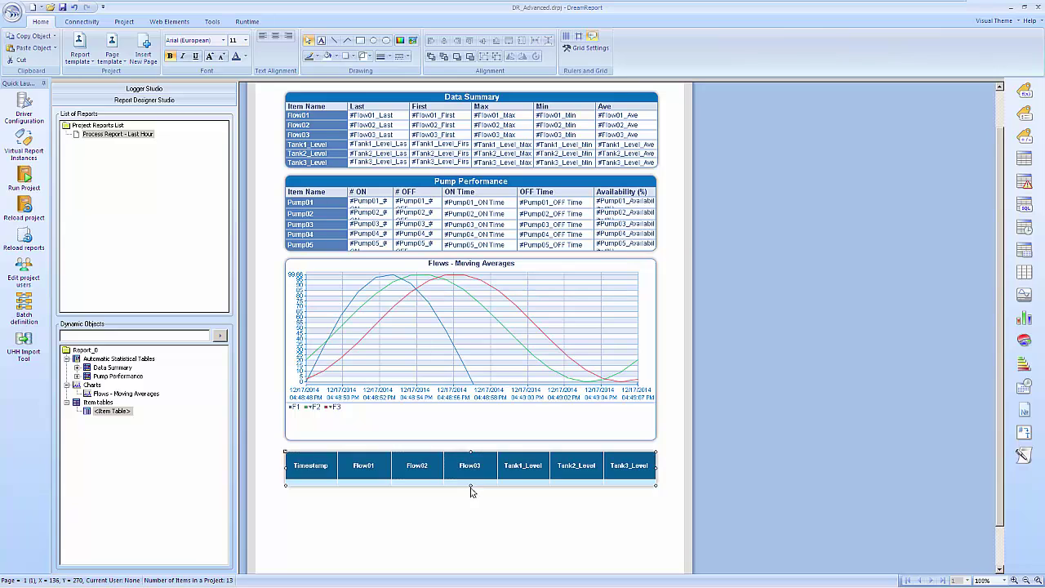
pyautogui.moveTo(472, 486); pyautogui.dragTo(471, 475)
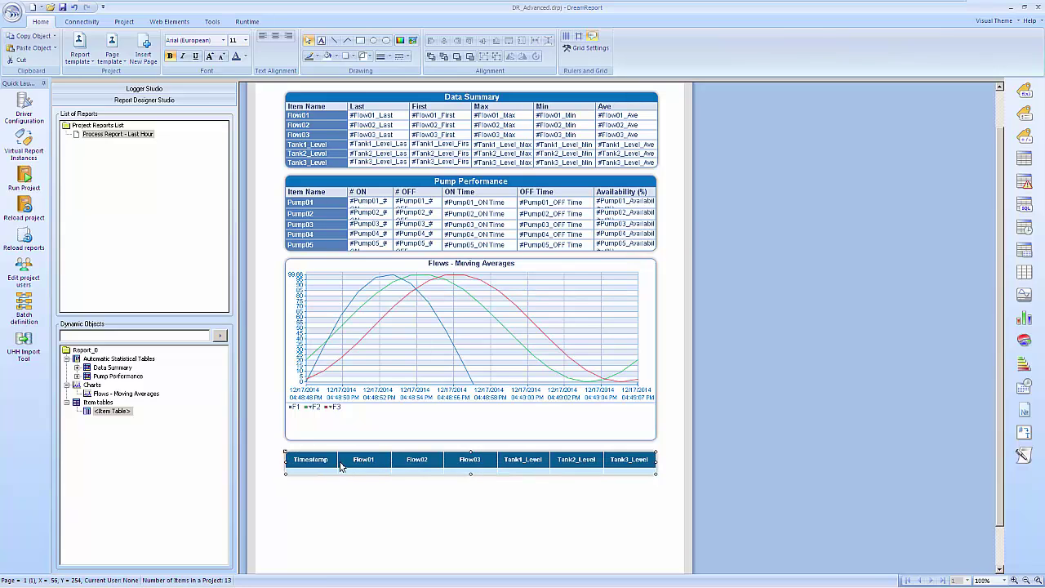
pyautogui.moveTo(339, 464); pyautogui.dragTo(360, 464)
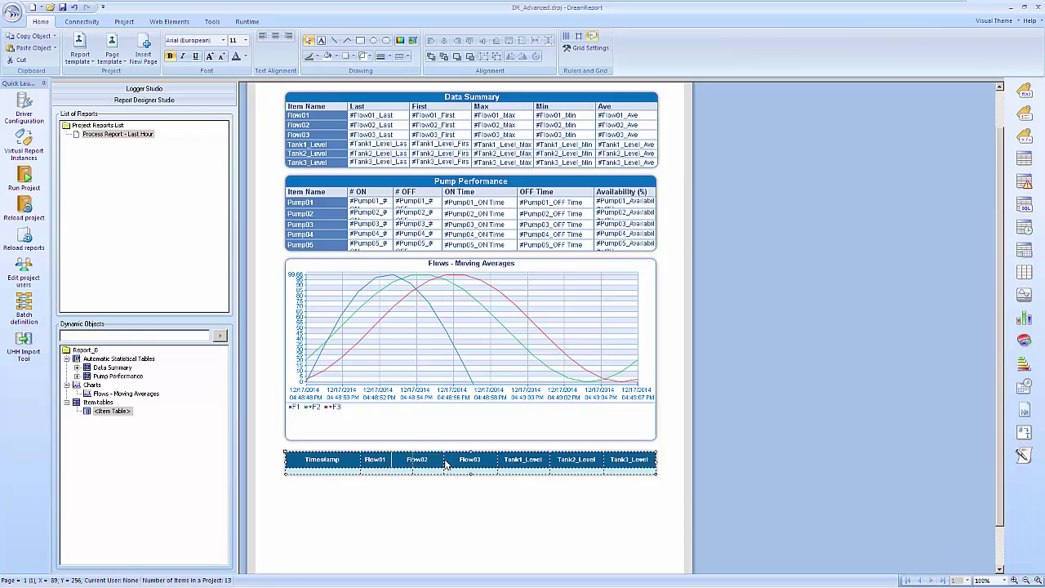
pyautogui.moveTo(445, 464); pyautogui.dragTo(461, 464)
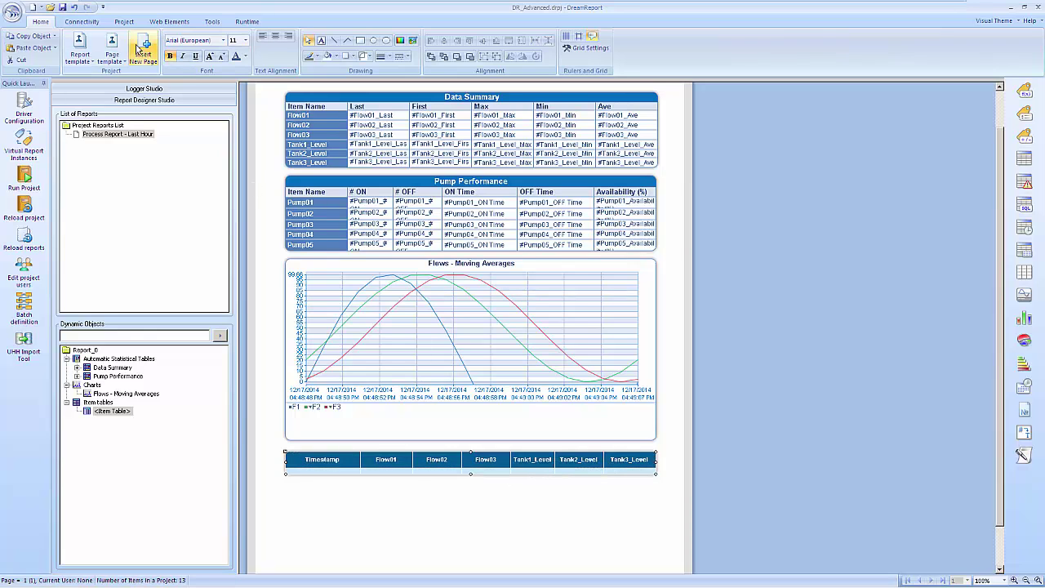
# Apply a report page template with title and logo, then move all content below it
pyautogui.click(112, 51)
pyautogui.click(131, 103)
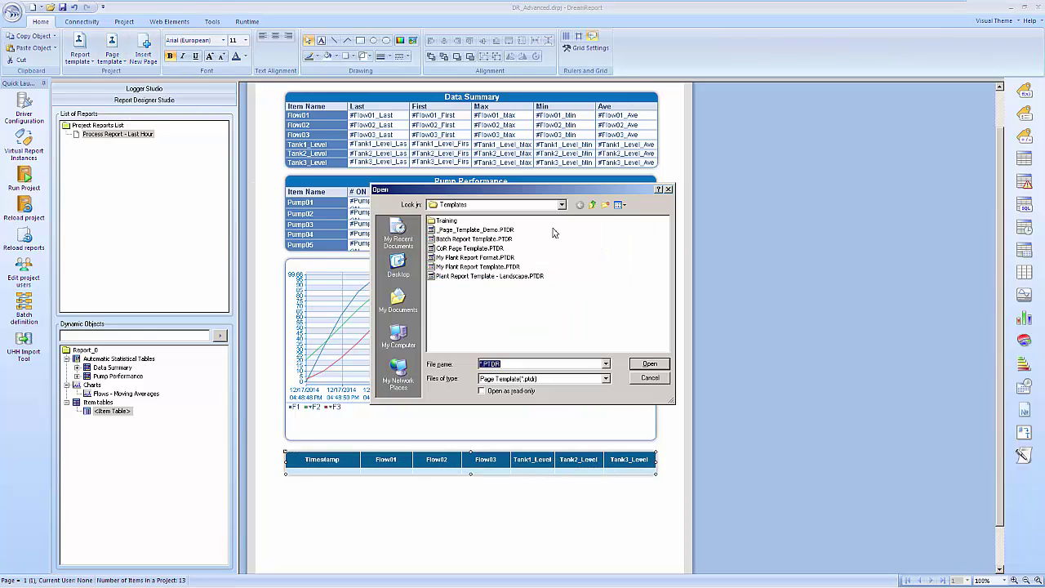
pyautogui.doubleClick(449, 237)
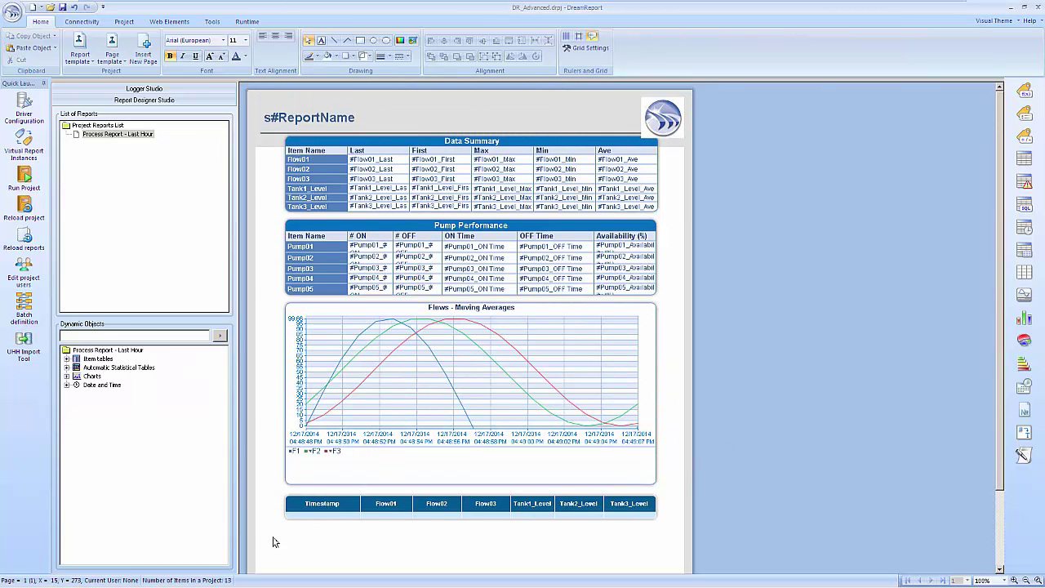
pyautogui.moveTo(272, 540); pyautogui.dragTo(697, 188)
pyautogui.moveTo(594, 169); pyautogui.dragTo(588, 192)
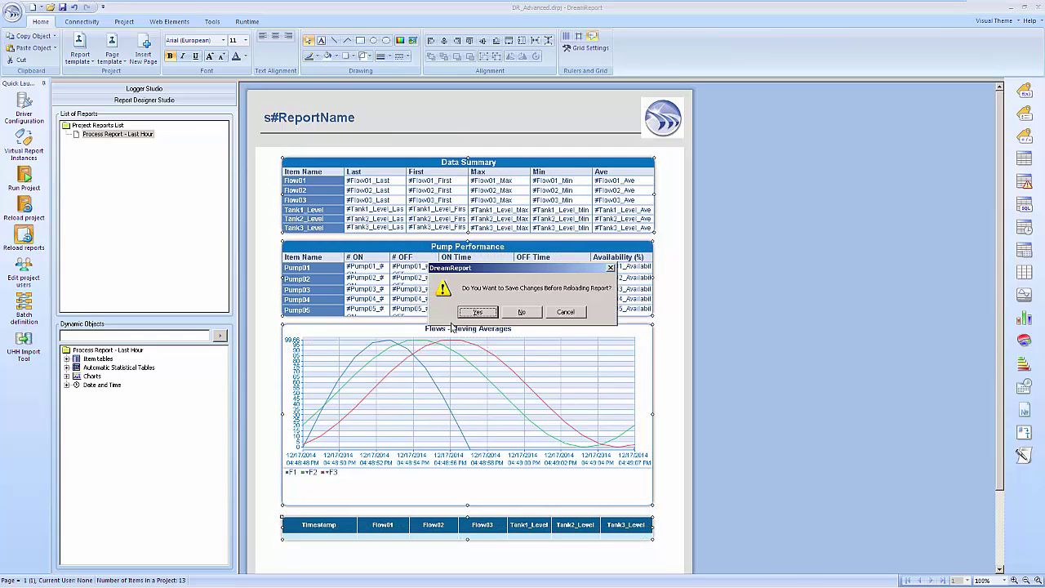
# Save the project on reload and generate the Process Report - Last Hour to PDF
pyautogui.click(469, 314)
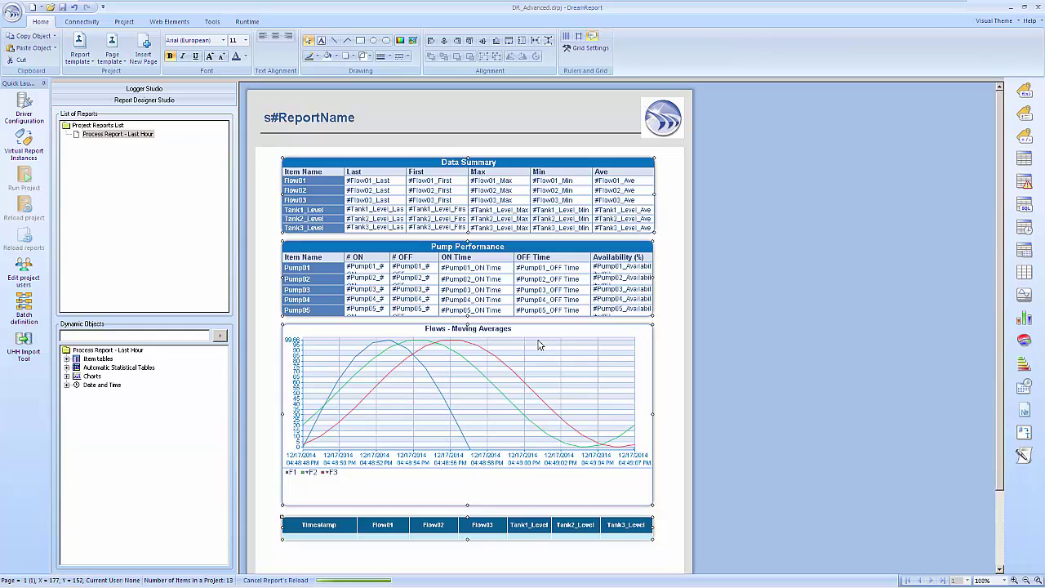
pyautogui.click(545, 290)
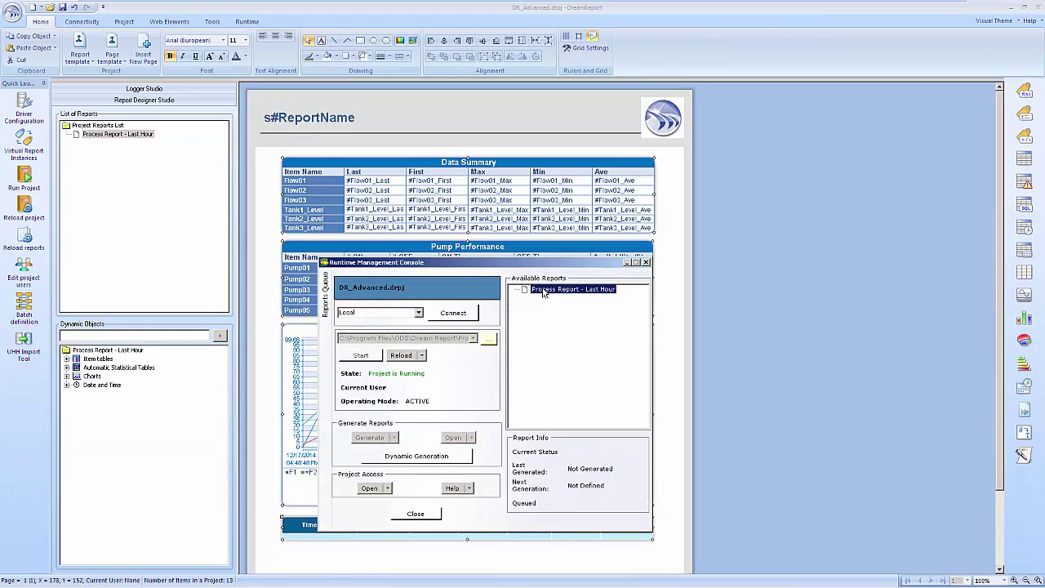
pyautogui.click(370, 442)
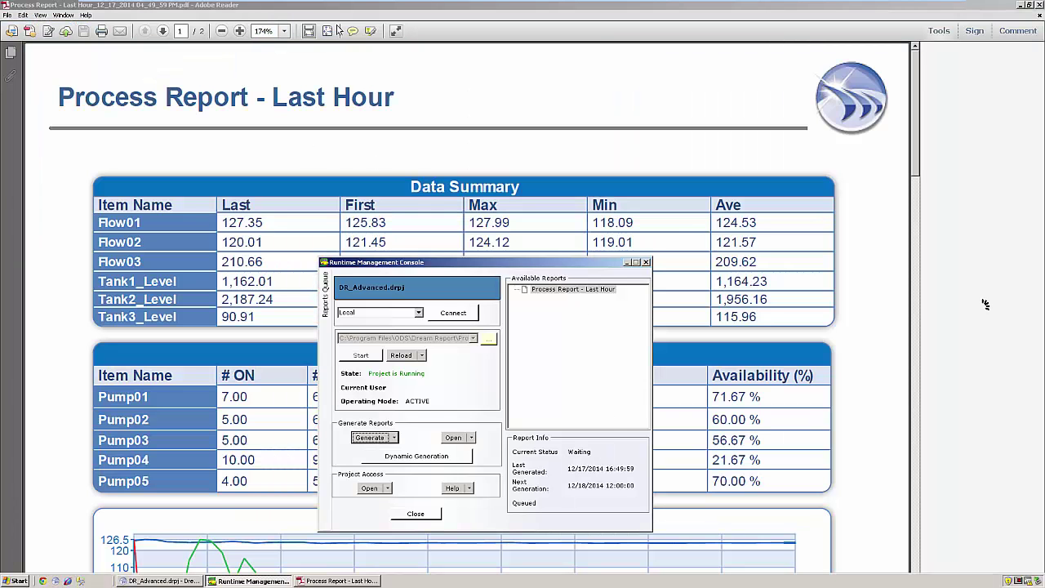
# Fit the full report page in Reader and scroll to the page-2 raw data table and back
pyautogui.click(330, 30)
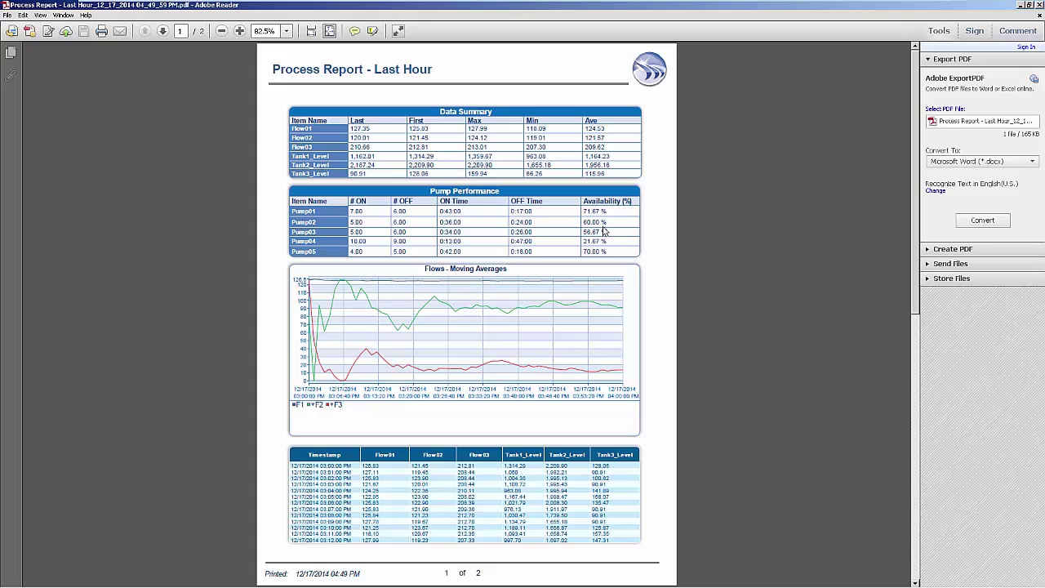
pyautogui.scroll(-1, 539, 314)
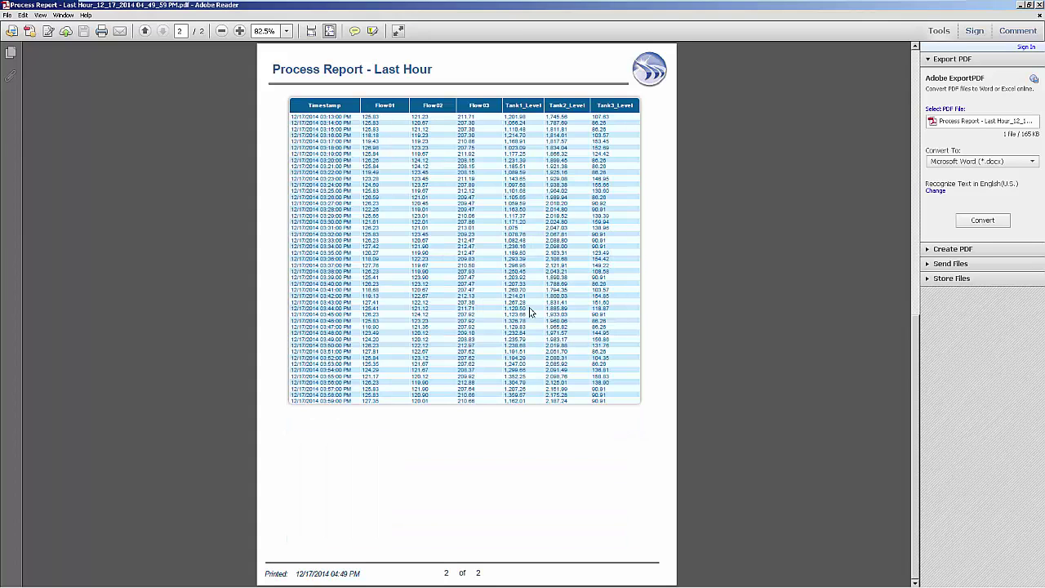
pyautogui.scroll(1, 529, 310)
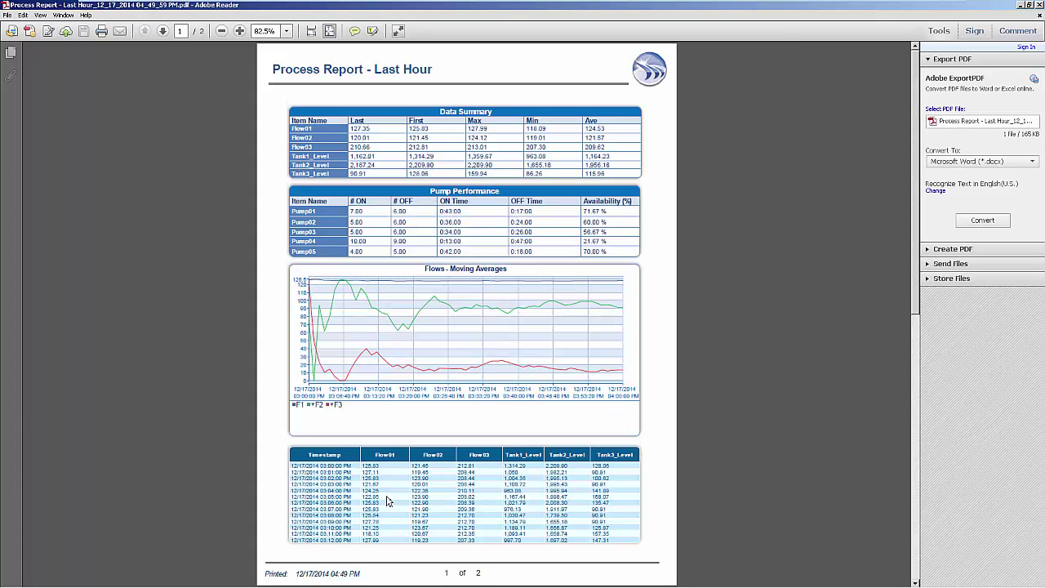